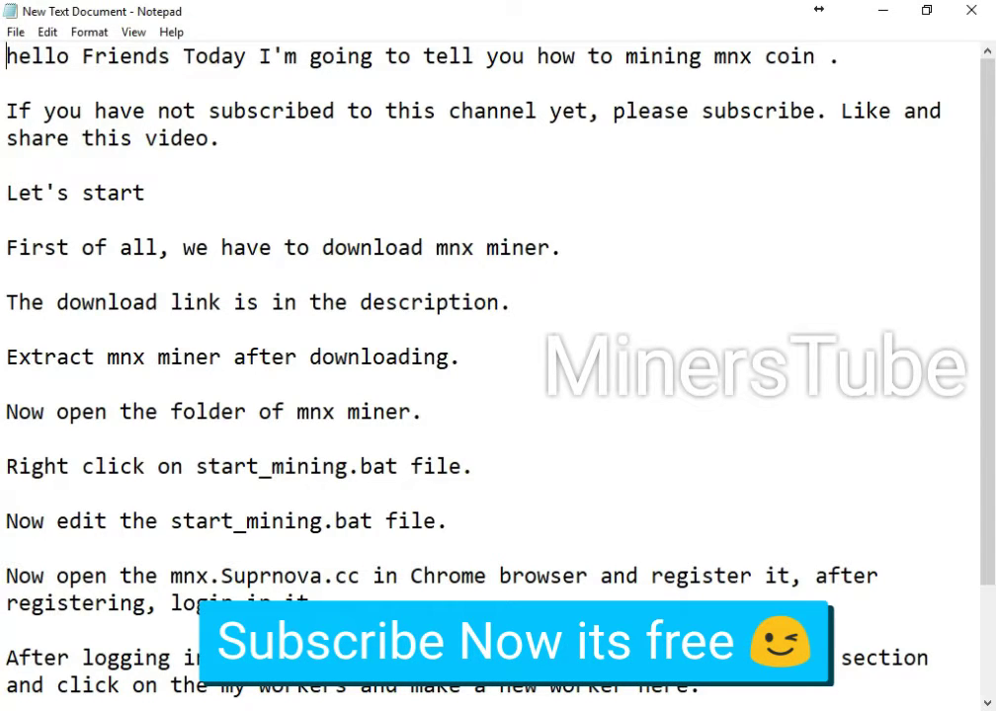
Highlight the tutorial notes' opening lines through the step about extracting mnx miner.
drag(6, 56, 831, 64)
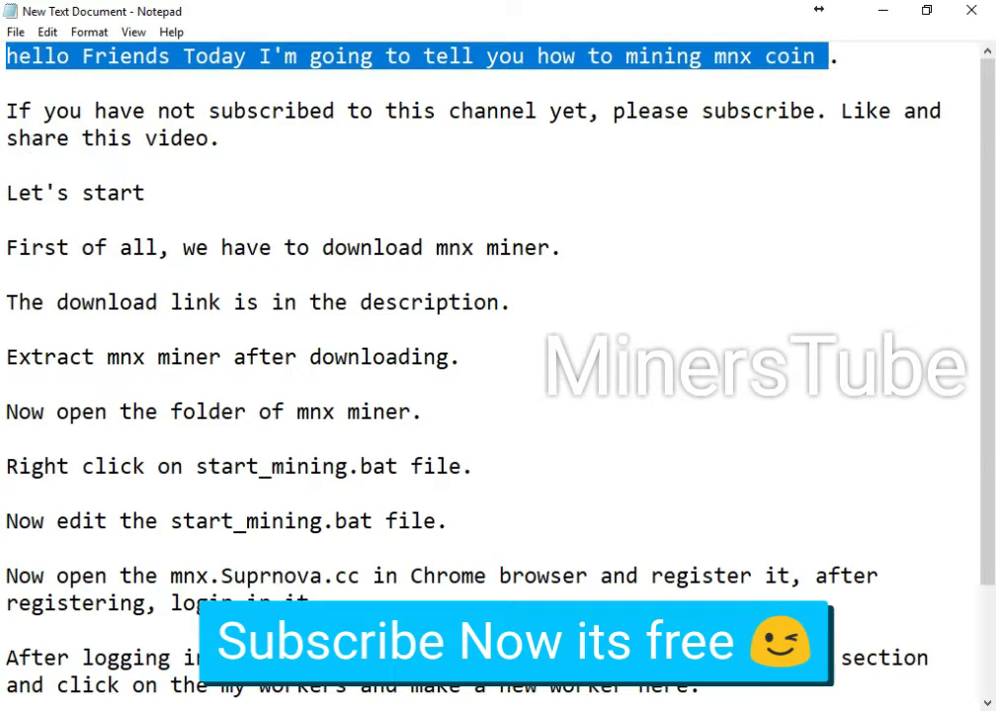
drag(6, 111, 488, 130)
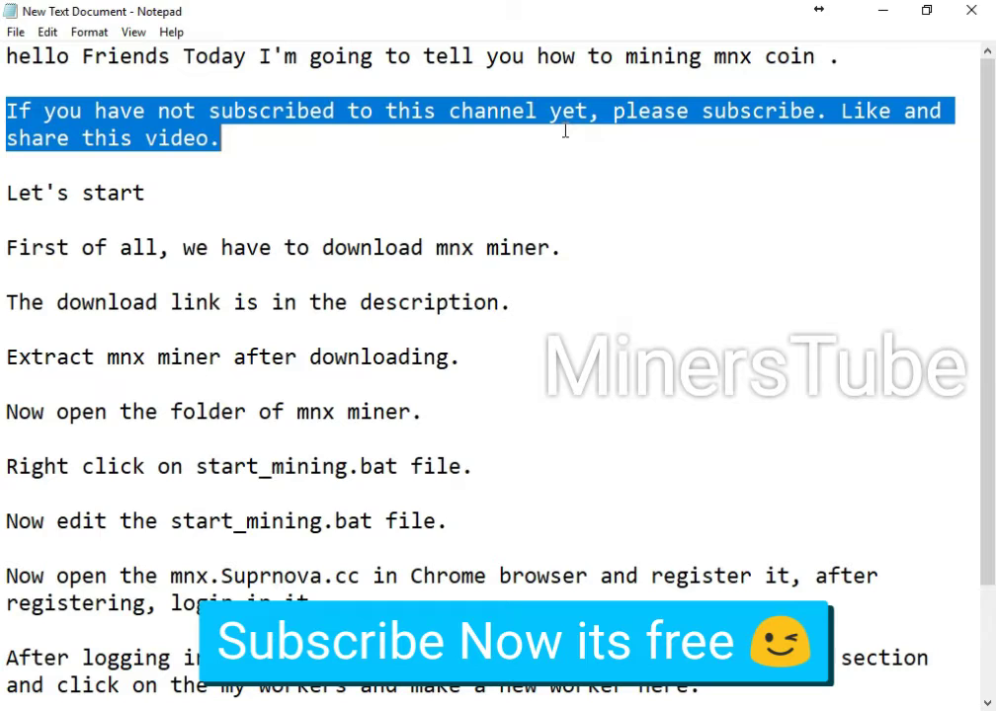
drag(6, 193, 267, 180)
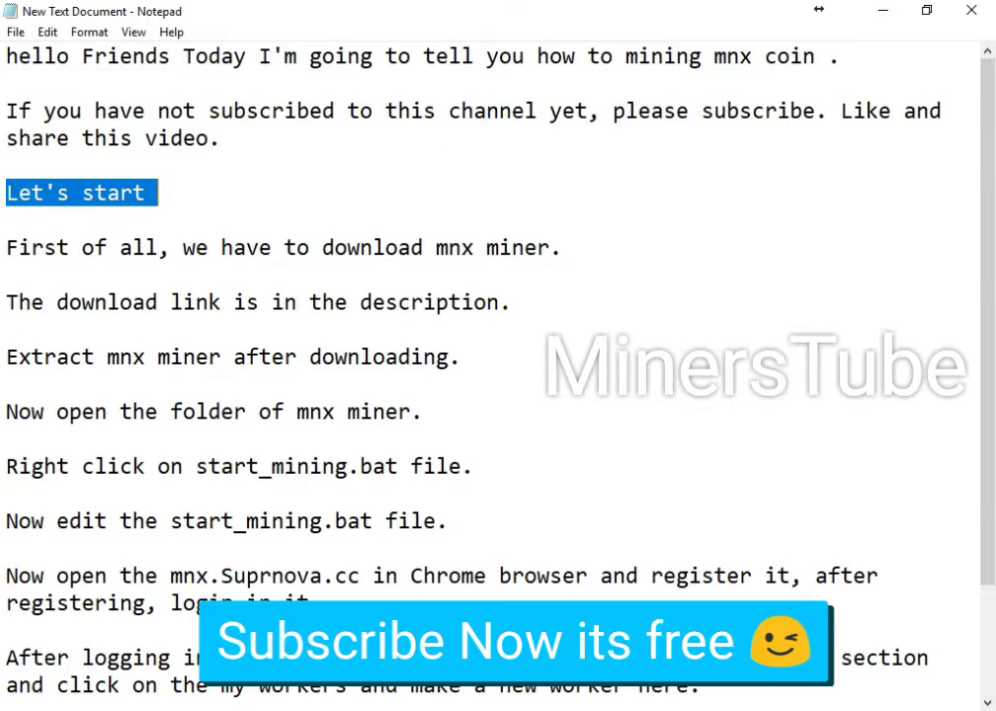
drag(6, 247, 560, 248)
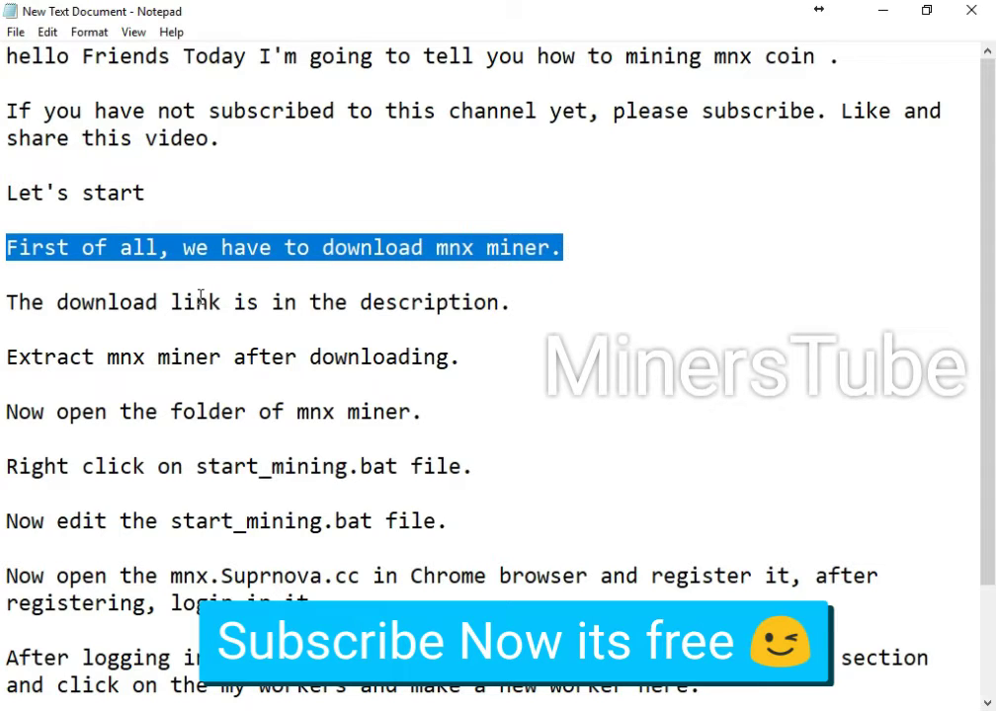
mouse_move(6, 301)
mouse_down()
mouse_move(319, 302)
mouse_move(579, 328)
mouse_up()
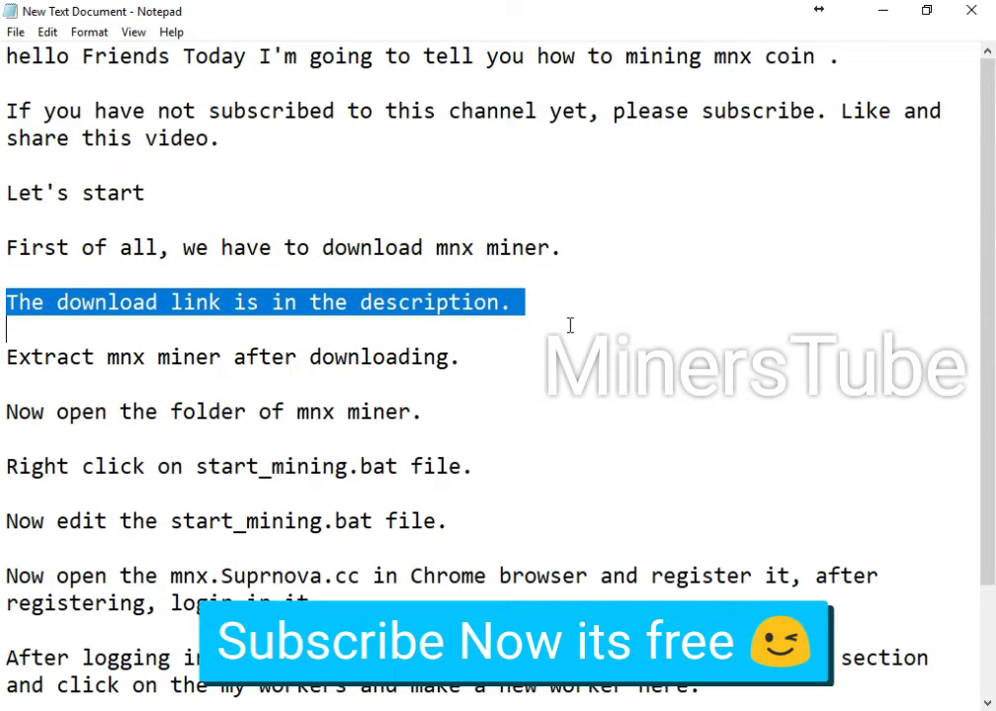
mouse_move(6, 358)
mouse_down()
mouse_move(387, 356)
mouse_move(476, 367)
mouse_up()
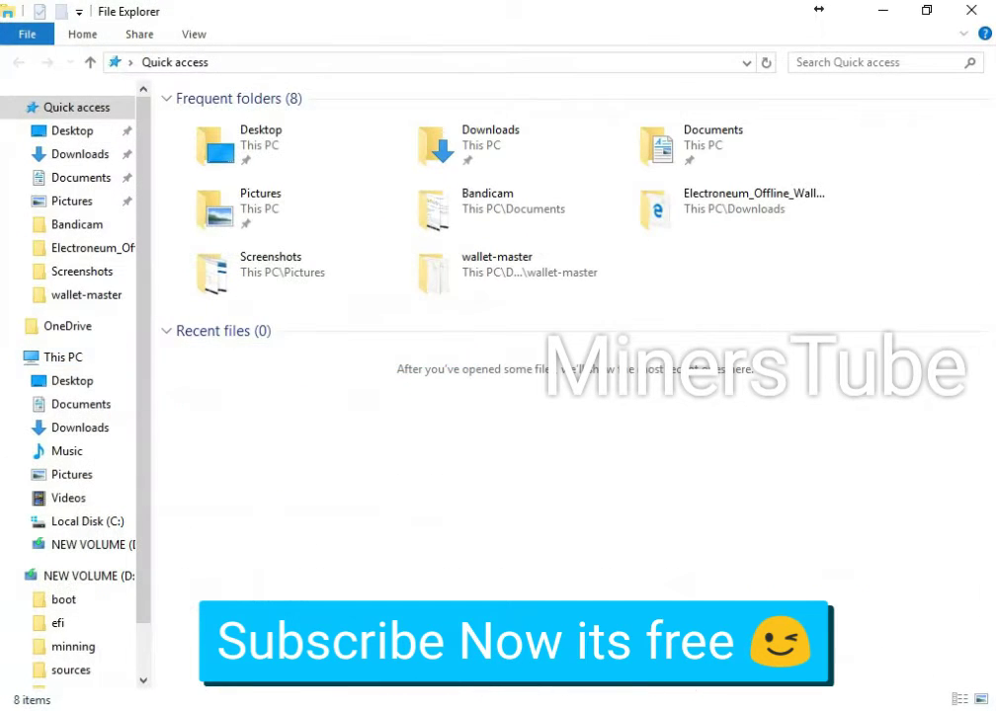
In Downloads, select the mxMiner_0.17a-suprnova archive and then its extracted folder.
click(99, 158)
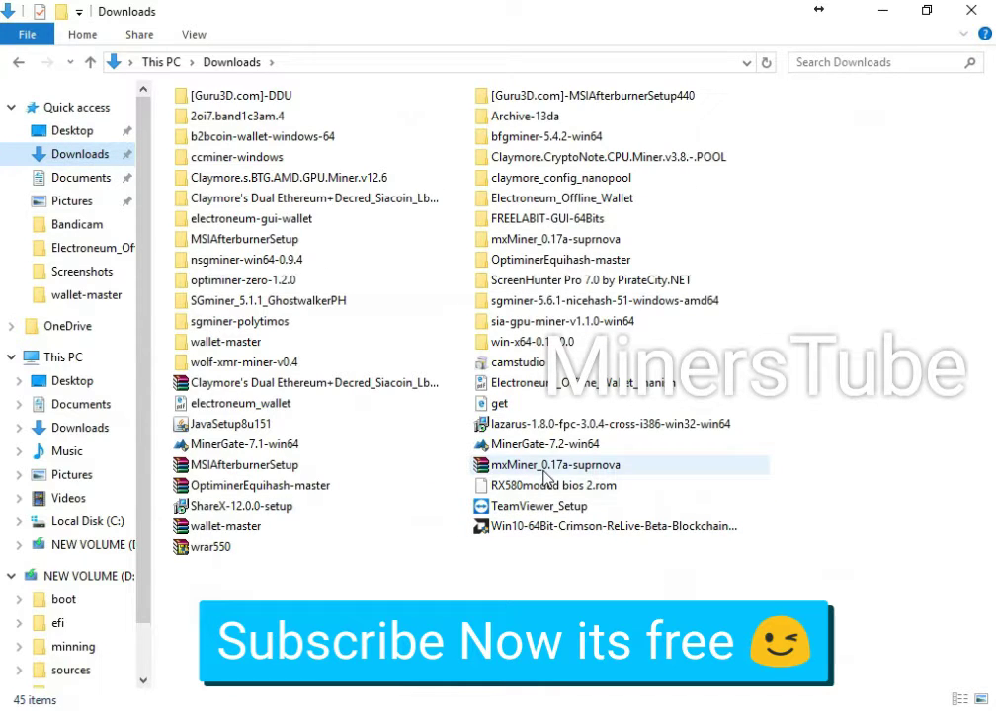
click(505, 465)
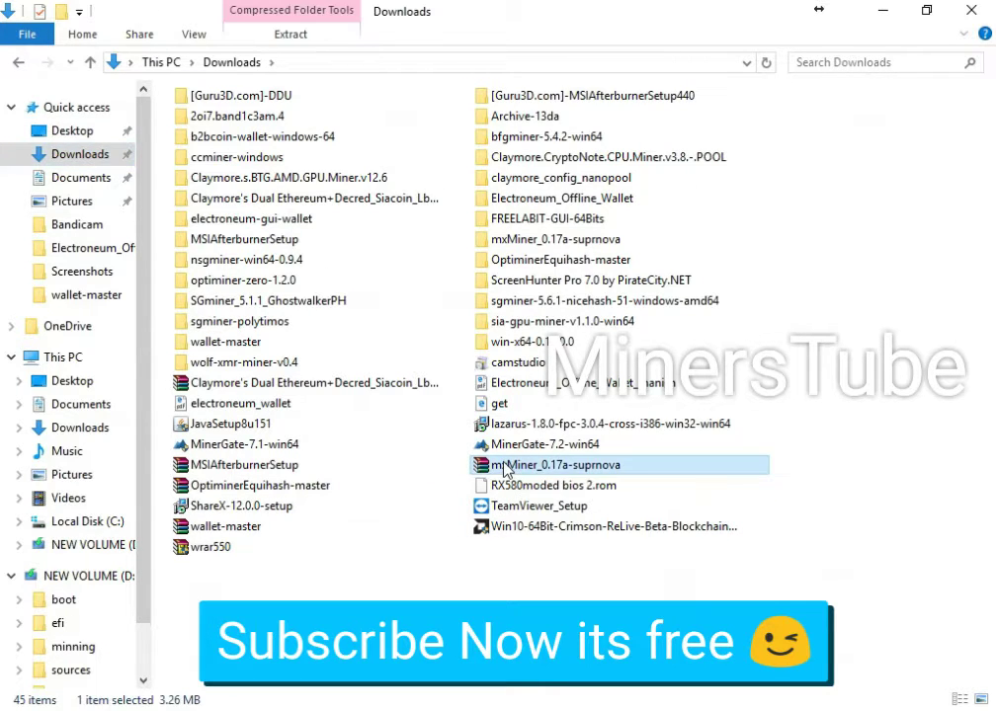
right_click(503, 464)
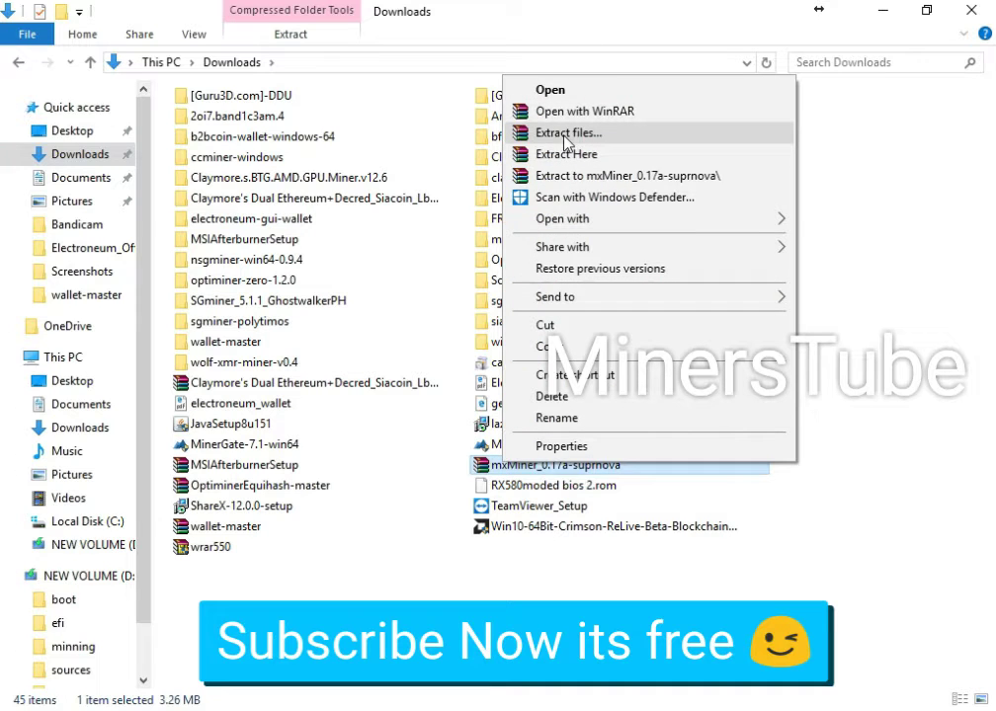
click(434, 589)
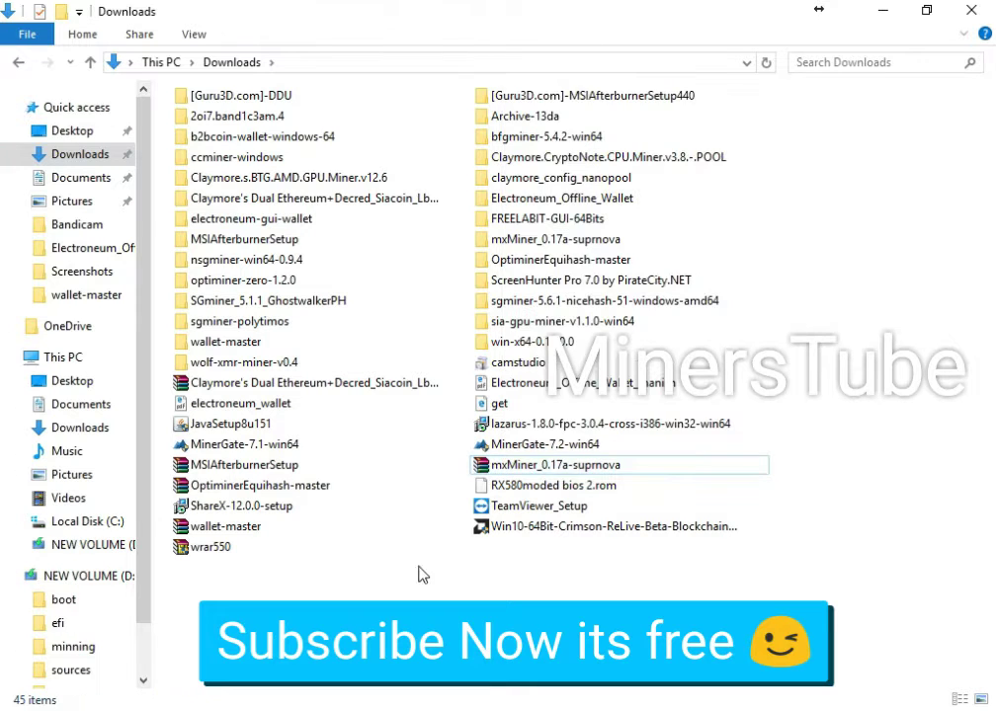
click(546, 246)
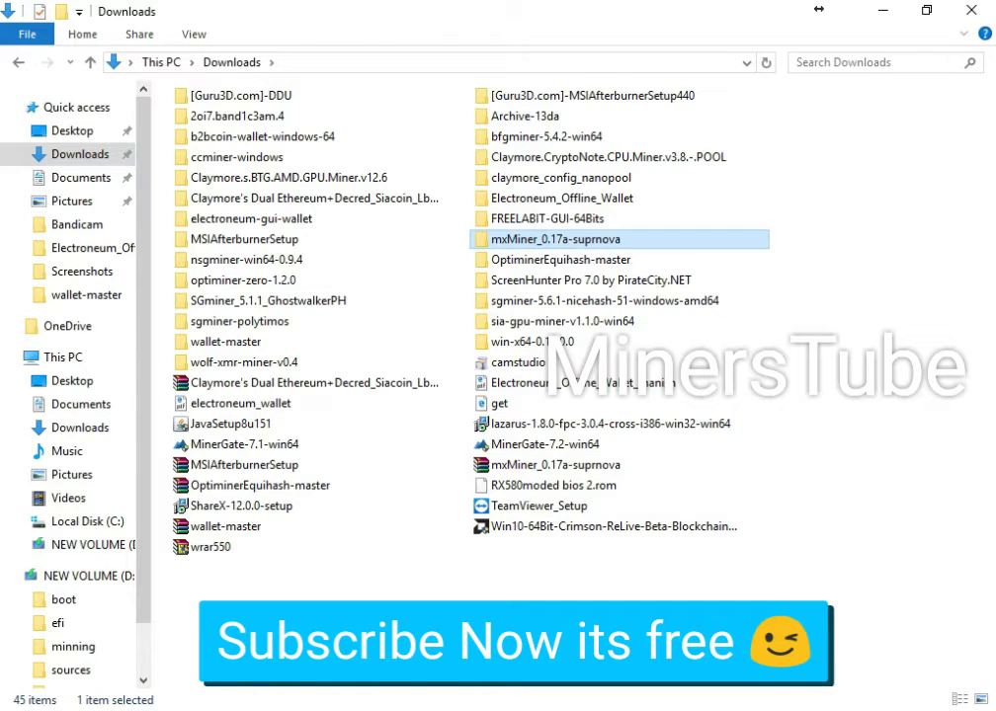
Close the second copy of the tutorial notes in Notepad.
mouse_move(561, 703)
mouse_move(559, 622)
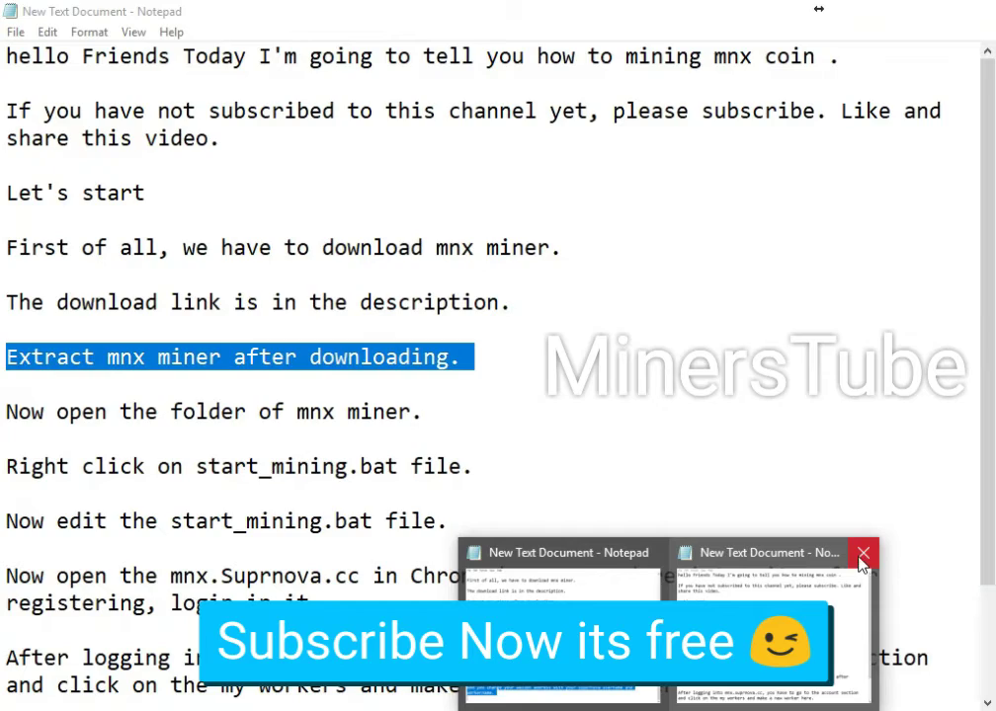
click(863, 555)
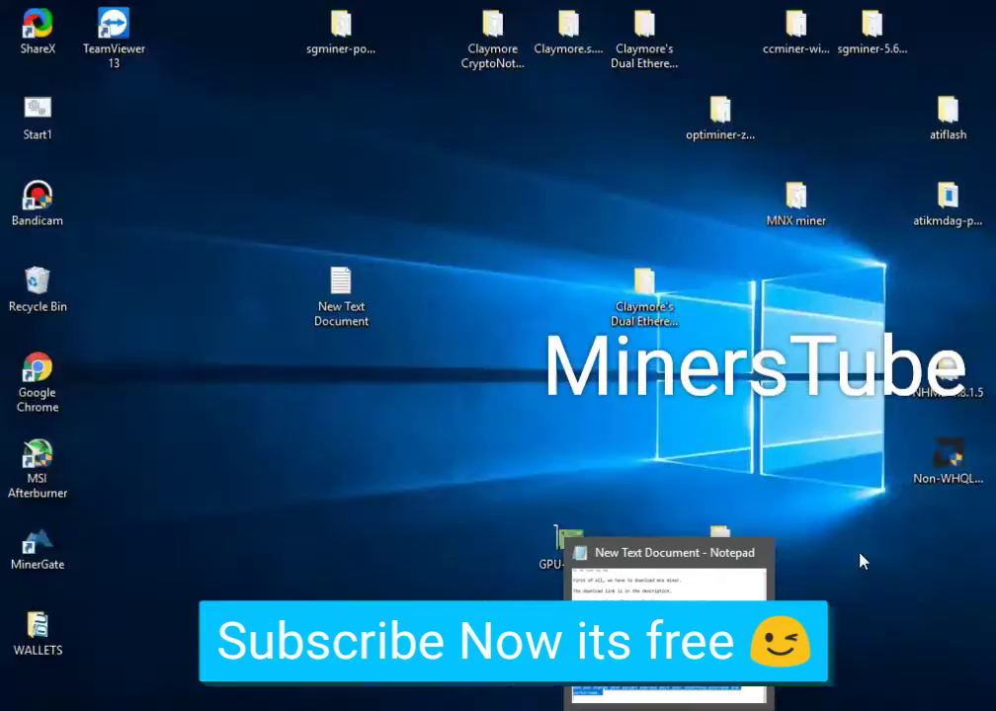
Highlight the notes' line about opening the mnx miner folder, then return to Downloads.
click(670, 632)
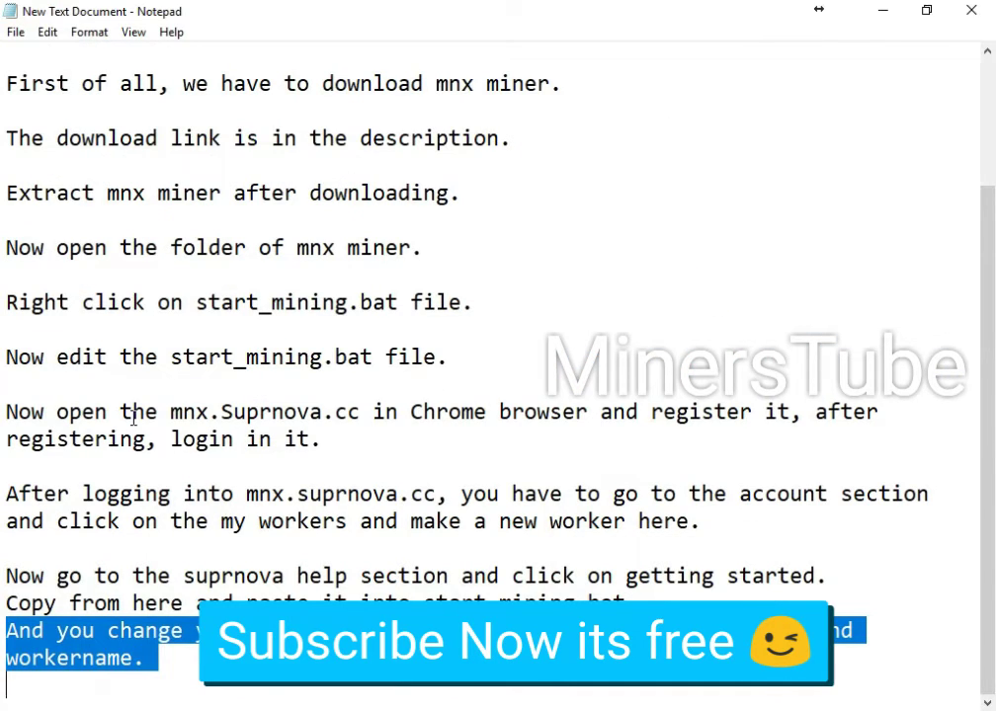
click(566, 325)
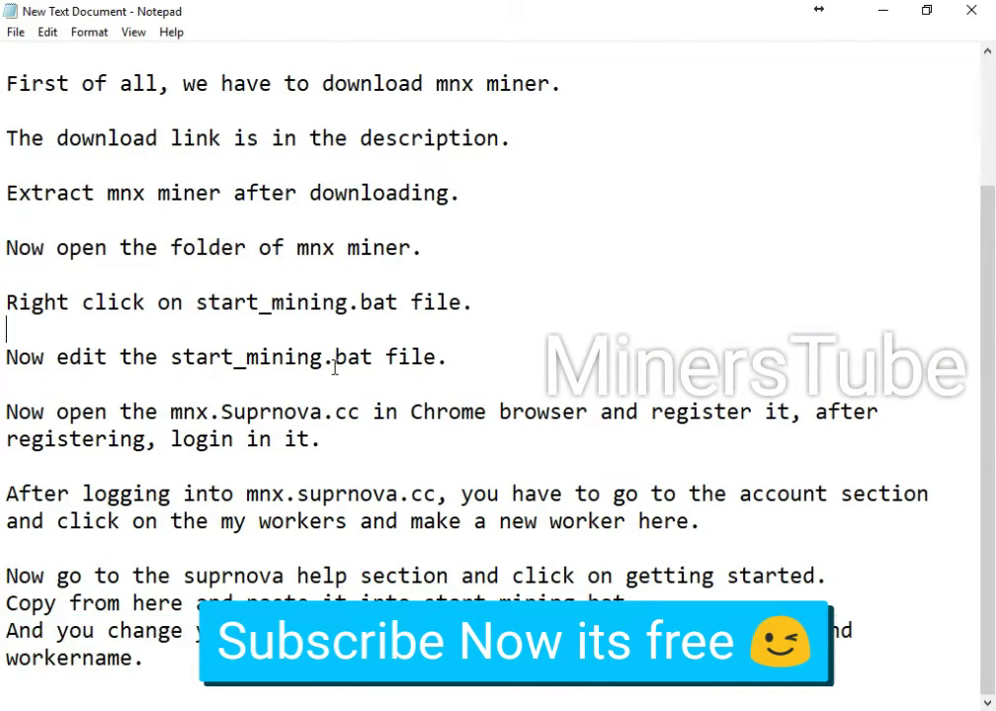
scroll(336, 358, up, 2)
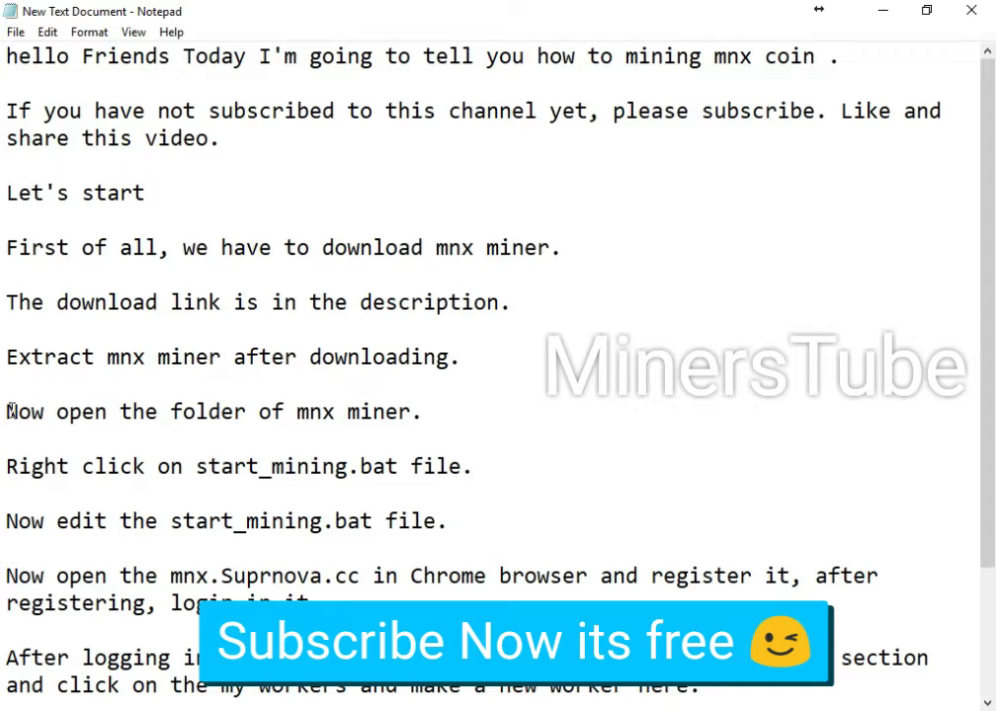
drag(8, 412, 434, 421)
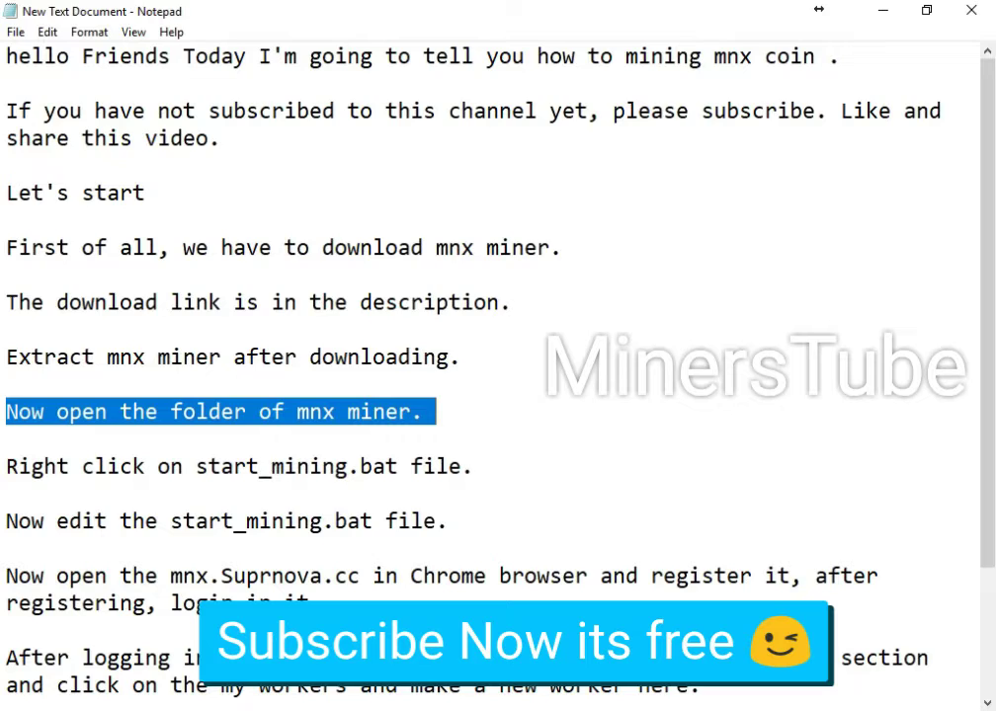
key(alt+Tab)
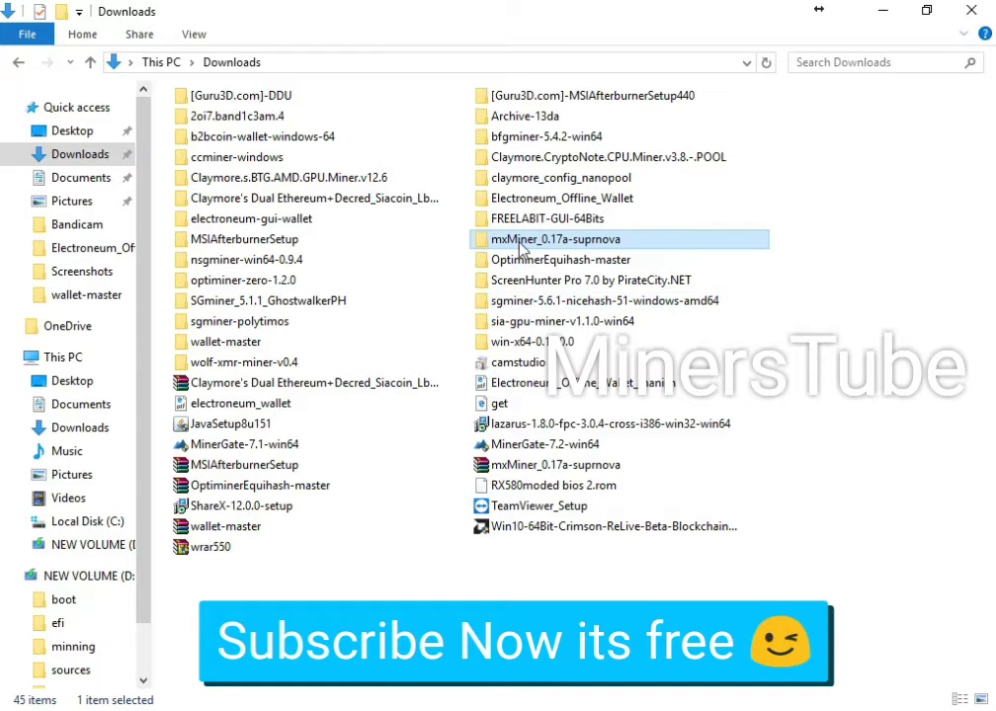
Navigate into mxMiner_0.17a-suprnova > mxMiner_0.17a-suprnova > Windows X64.
double_click(524, 239)
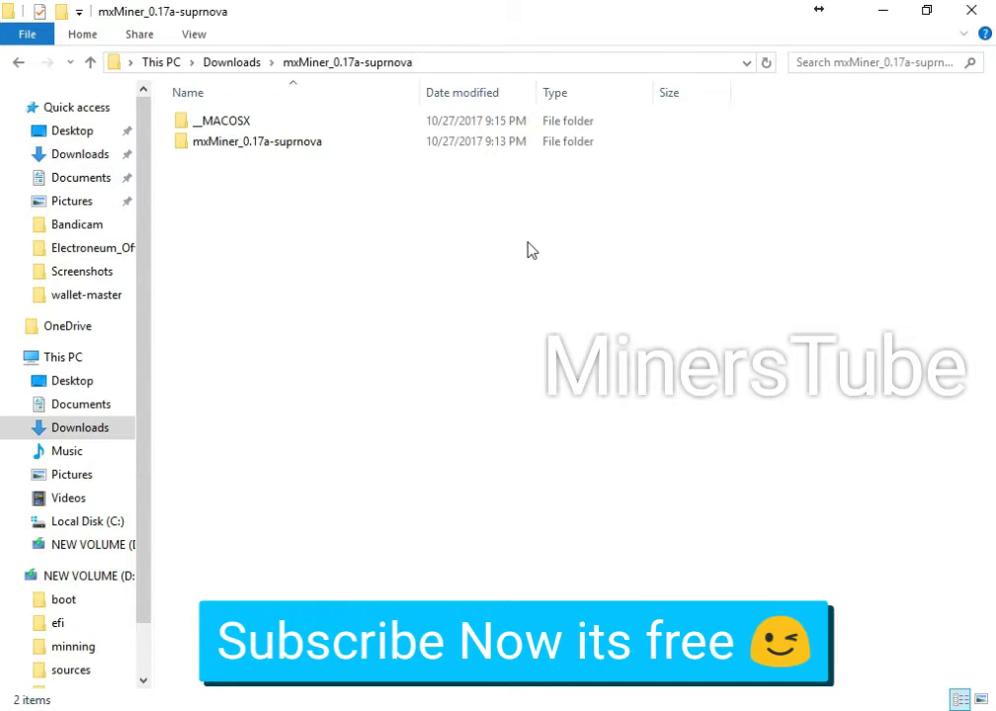
double_click(272, 146)
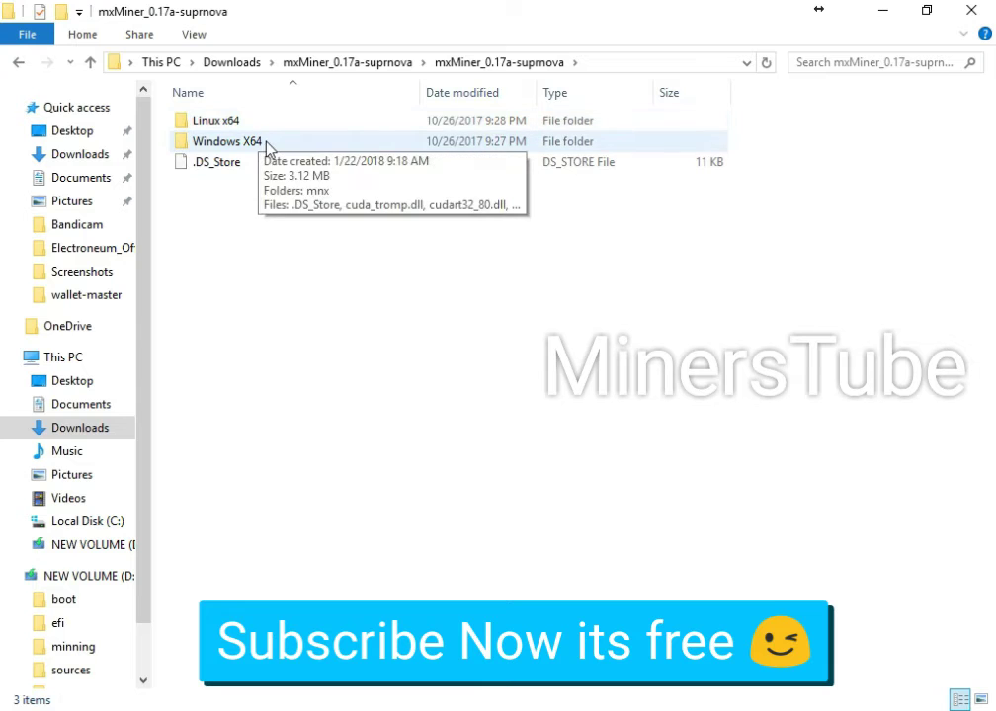
double_click(263, 146)
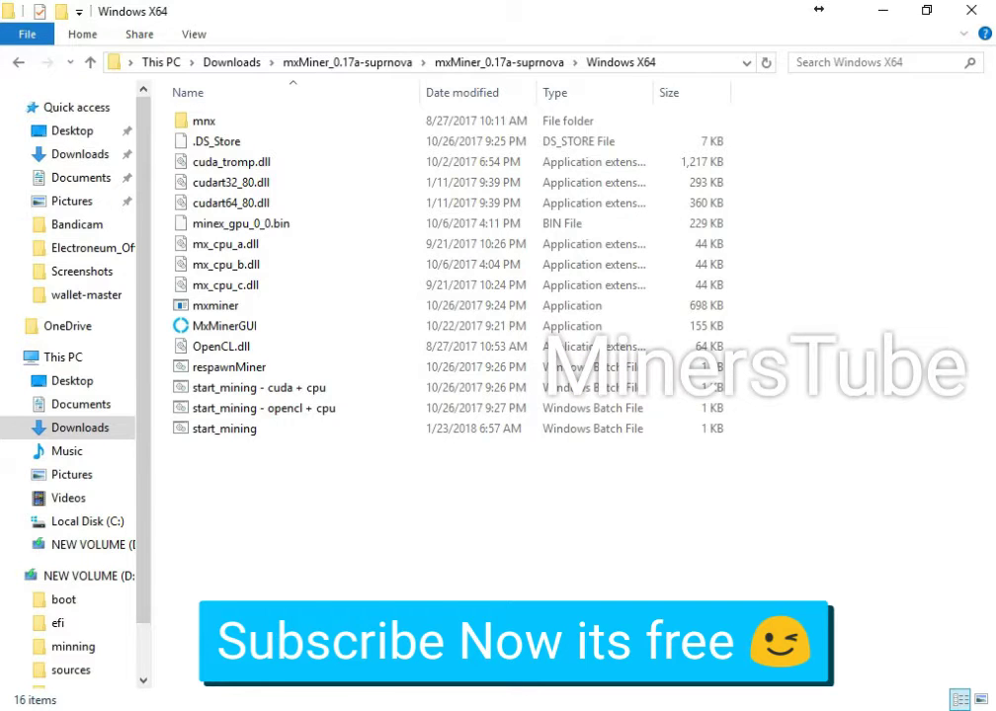
Highlight the notes' start_mining.bat step and open start_mining.bat in Notepad via Edit.
scroll(204, 370, down, 2)
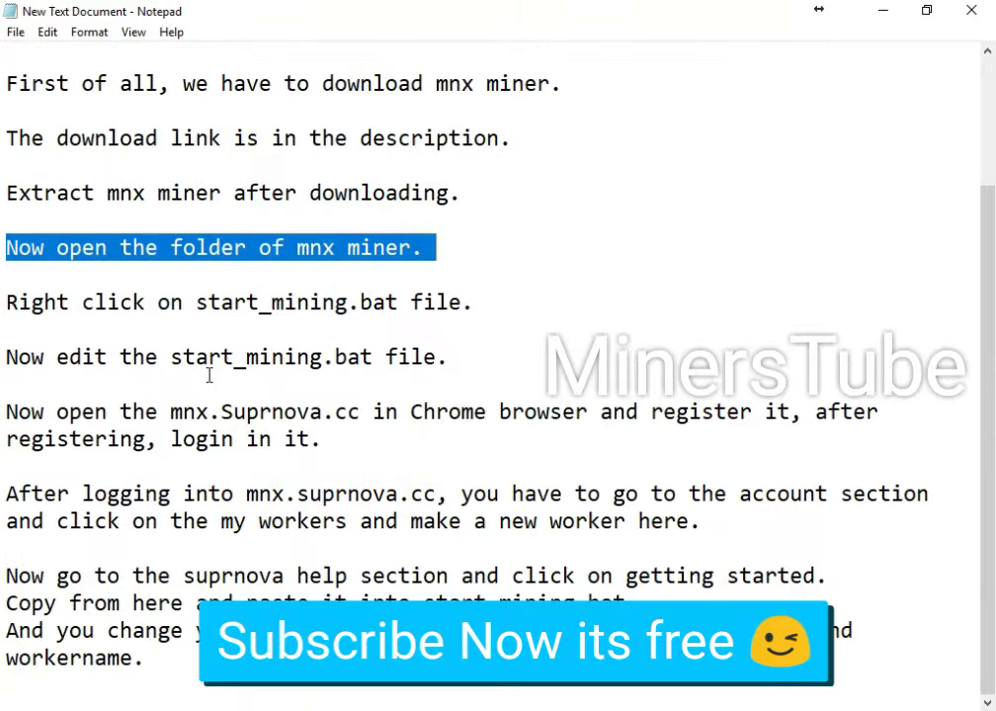
drag(9, 302, 243, 322)
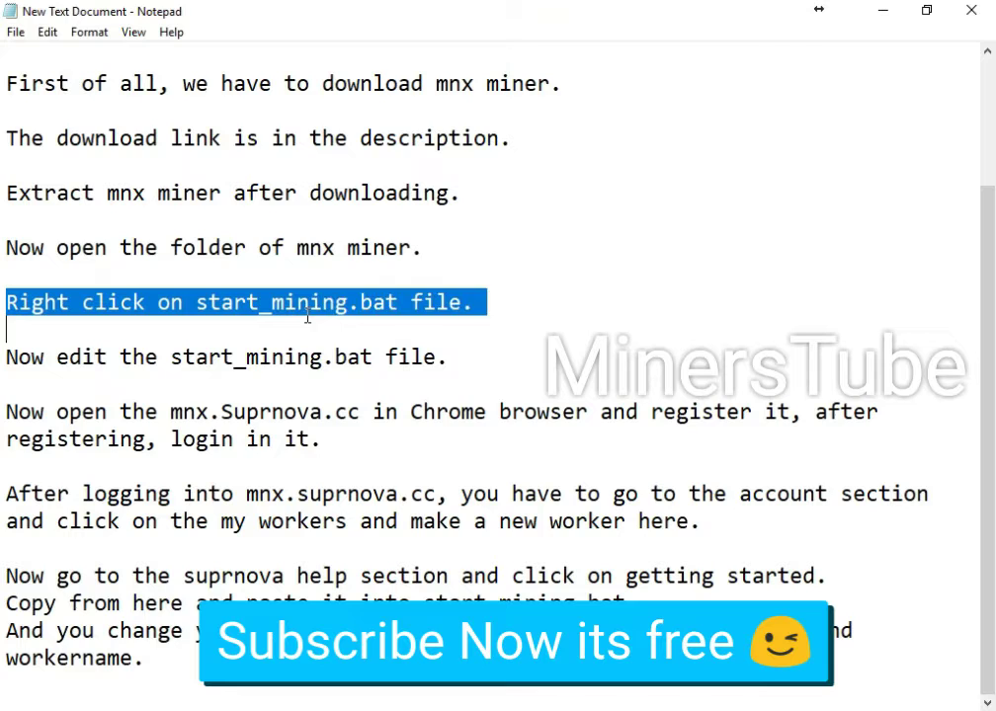
drag(307, 316, 477, 314)
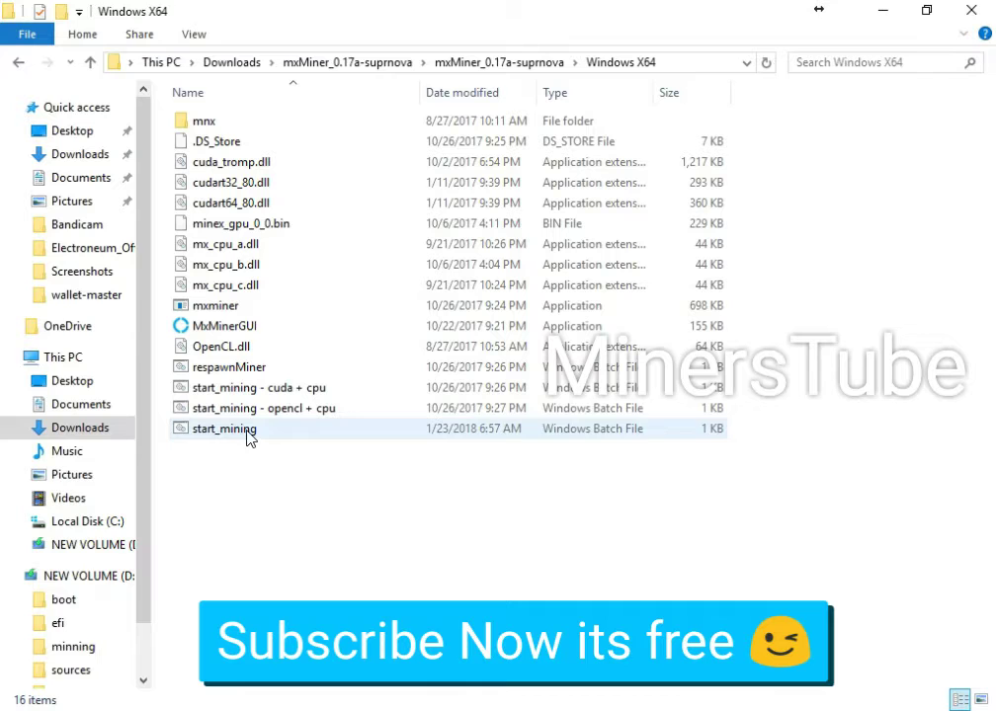
click(247, 436)
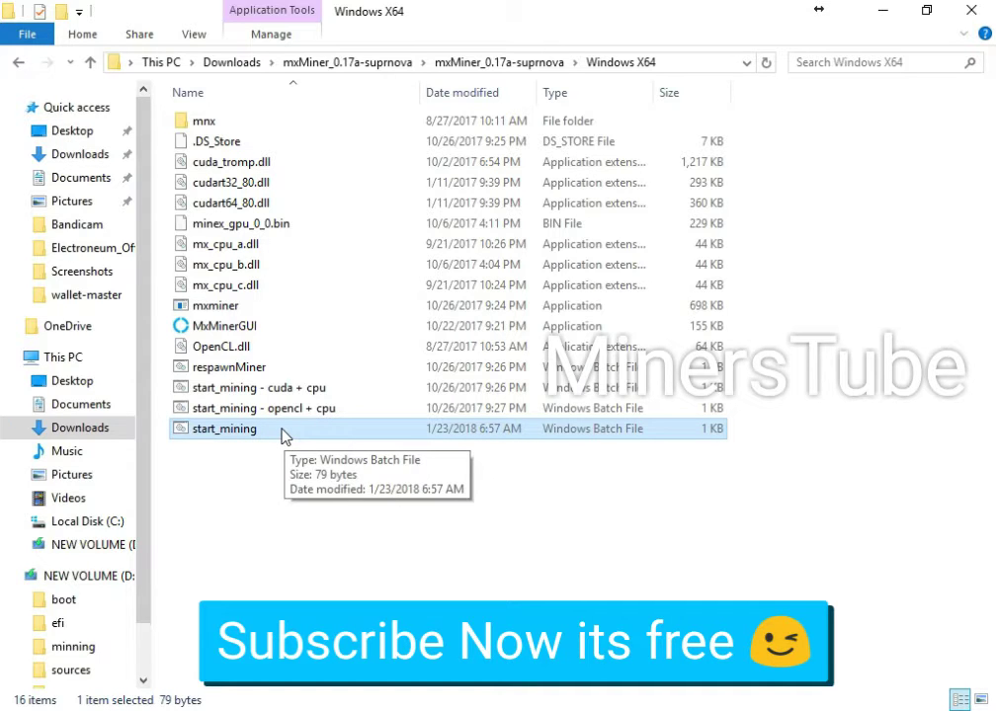
right_click(282, 434)
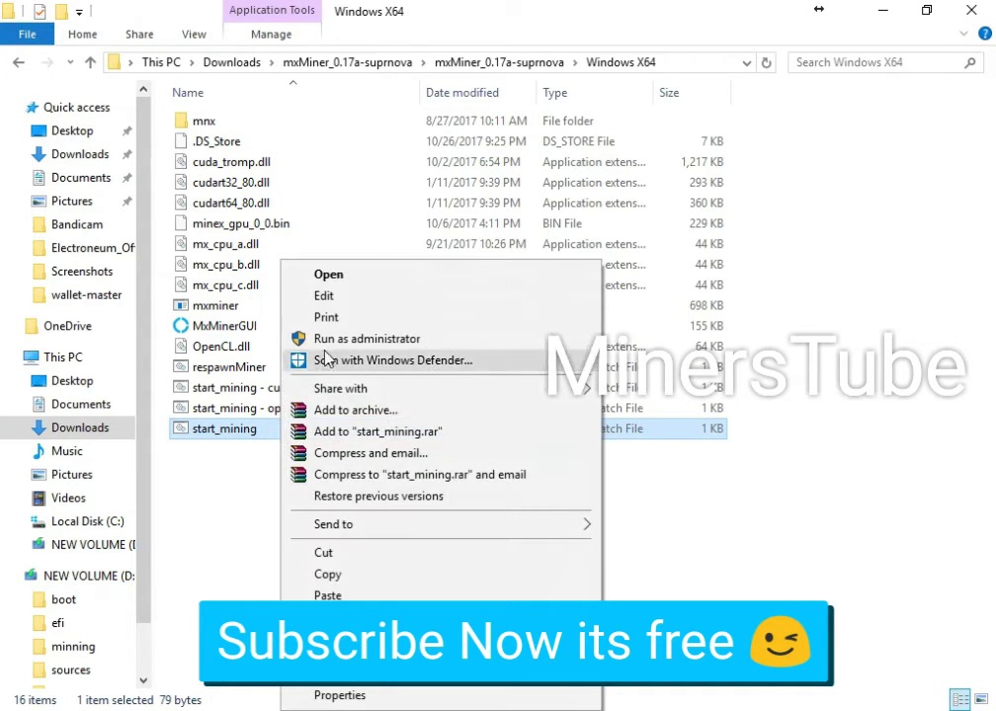
click(326, 296)
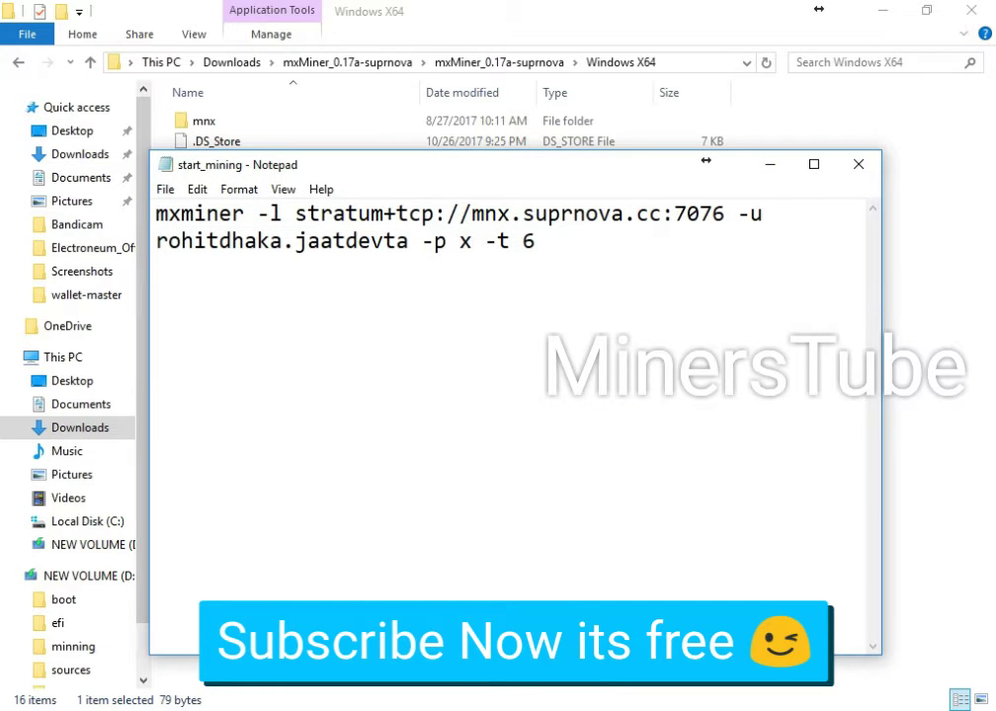
Highlight the notes' start_mining.bat edit line and the 'open mnx.Suprnova.cc and register it' instruction.
mouse_move(644, 703)
click(558, 573)
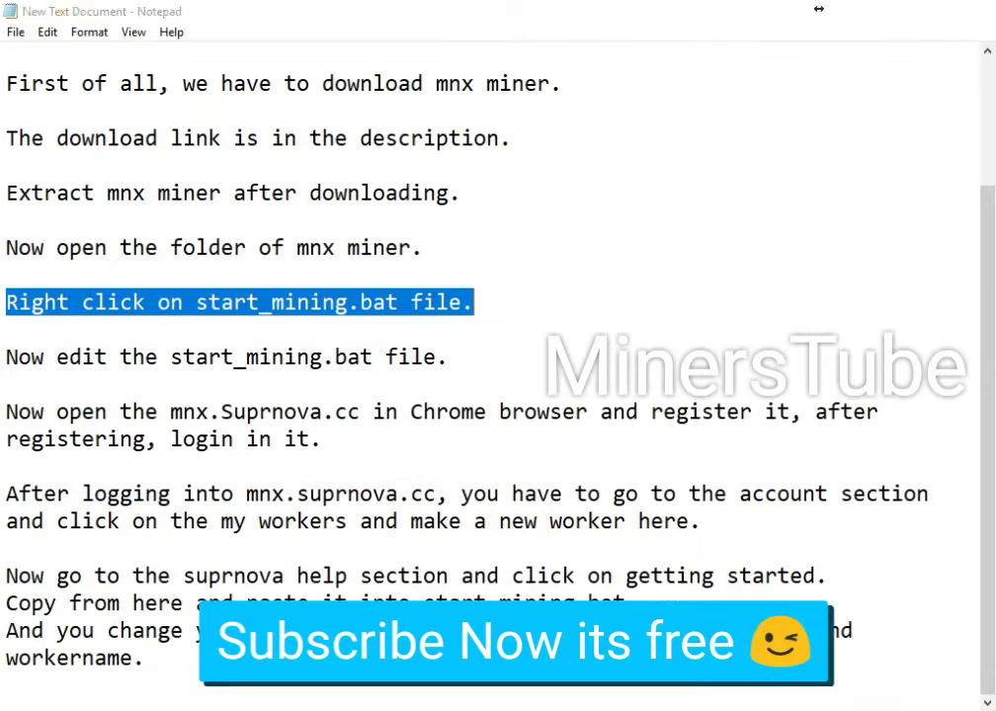
drag(59, 358, 450, 358)
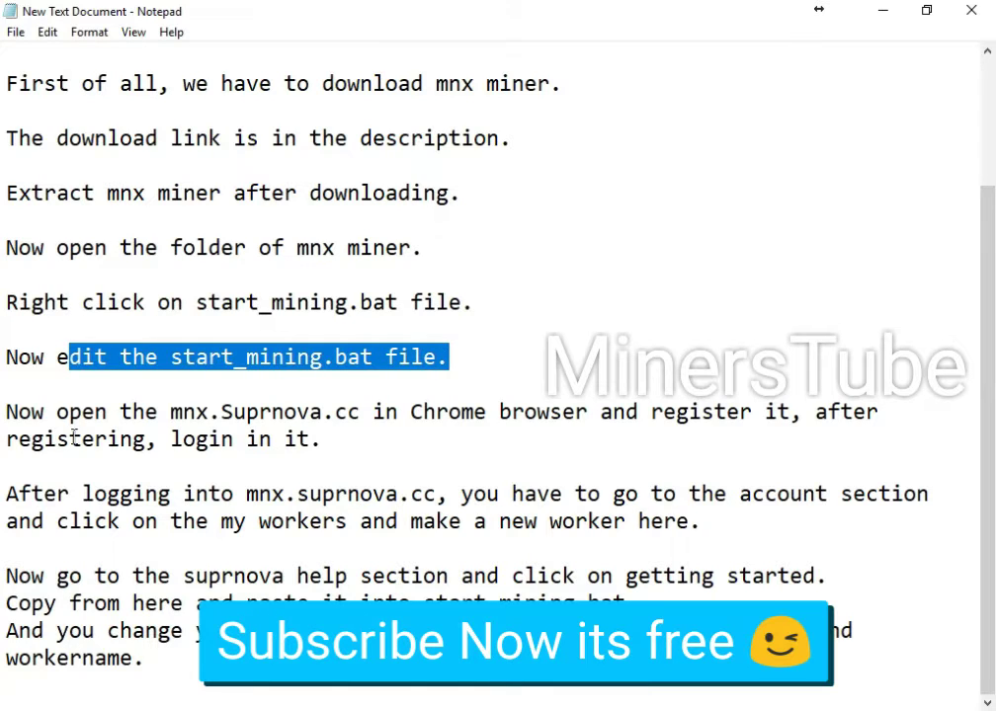
mouse_move(6, 412)
mouse_down()
mouse_move(346, 411)
mouse_move(495, 431)
mouse_up()
mouse_move(594, 427)
mouse_down()
mouse_move(590, 411)
mouse_move(797, 423)
mouse_up()
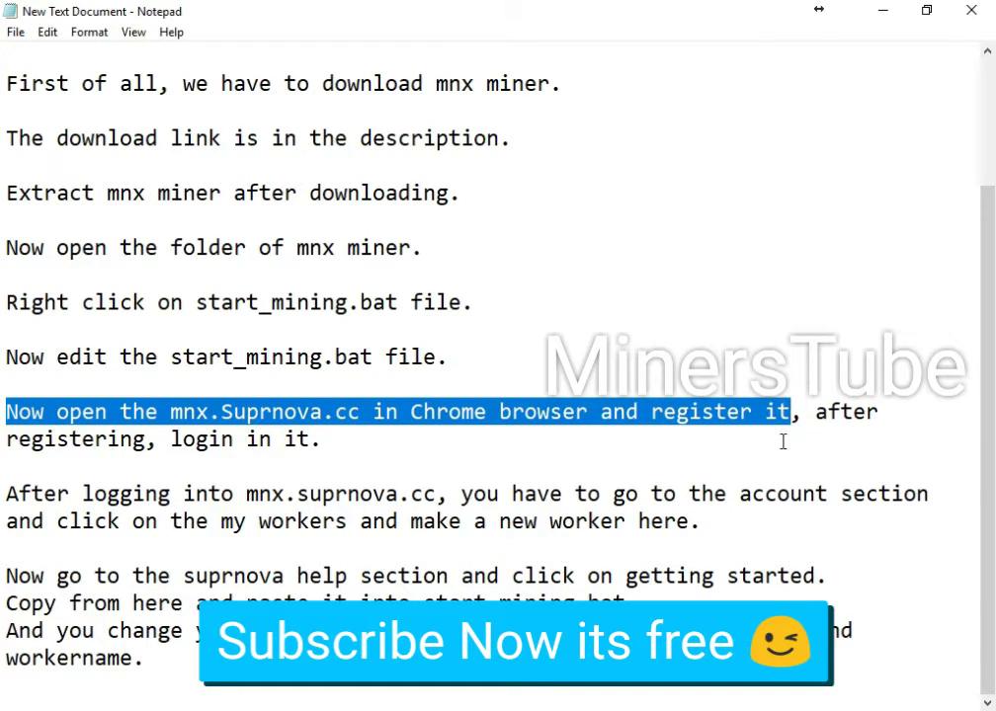
key(alt+Tab)
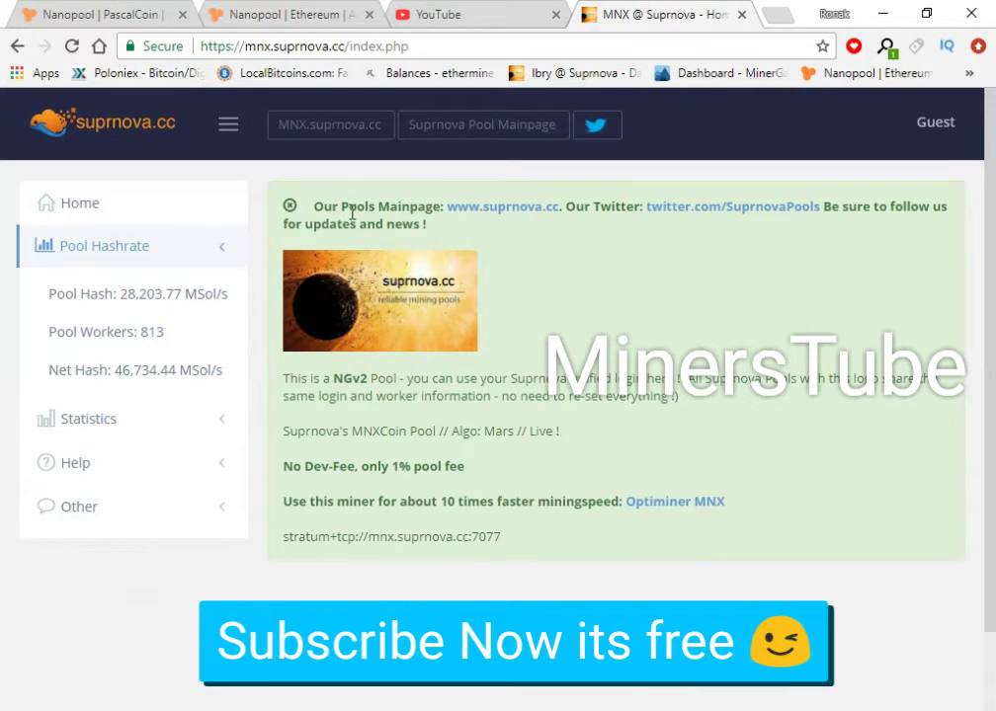
Sign in through Guest > Login on mnx.suprnova.cc, then bring the tutorial notes forward.
click(429, 46)
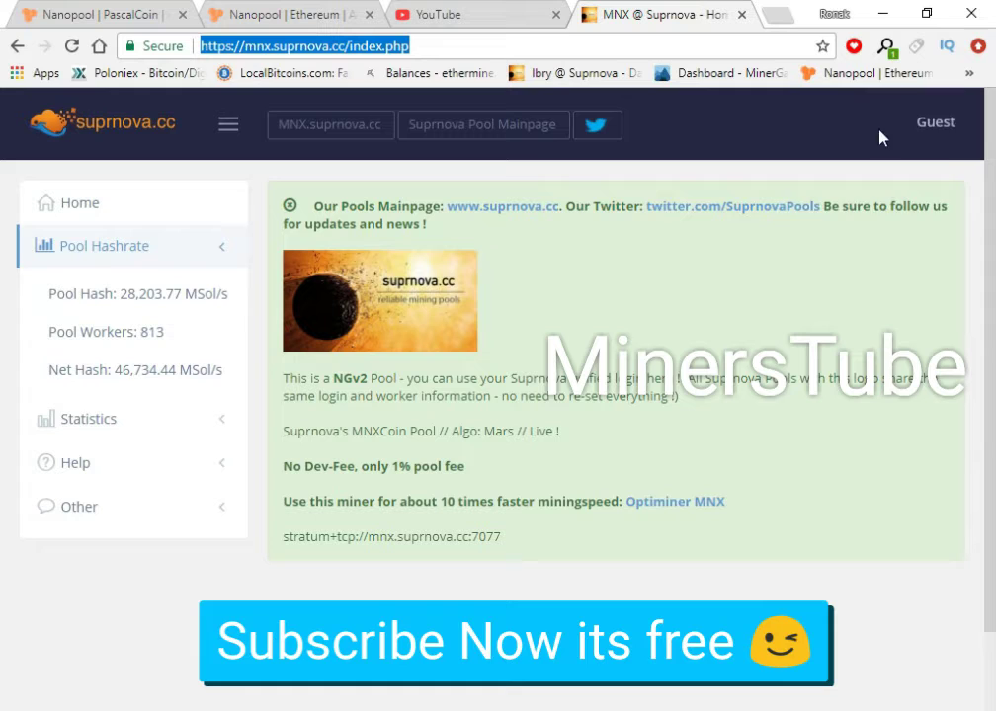
click(946, 122)
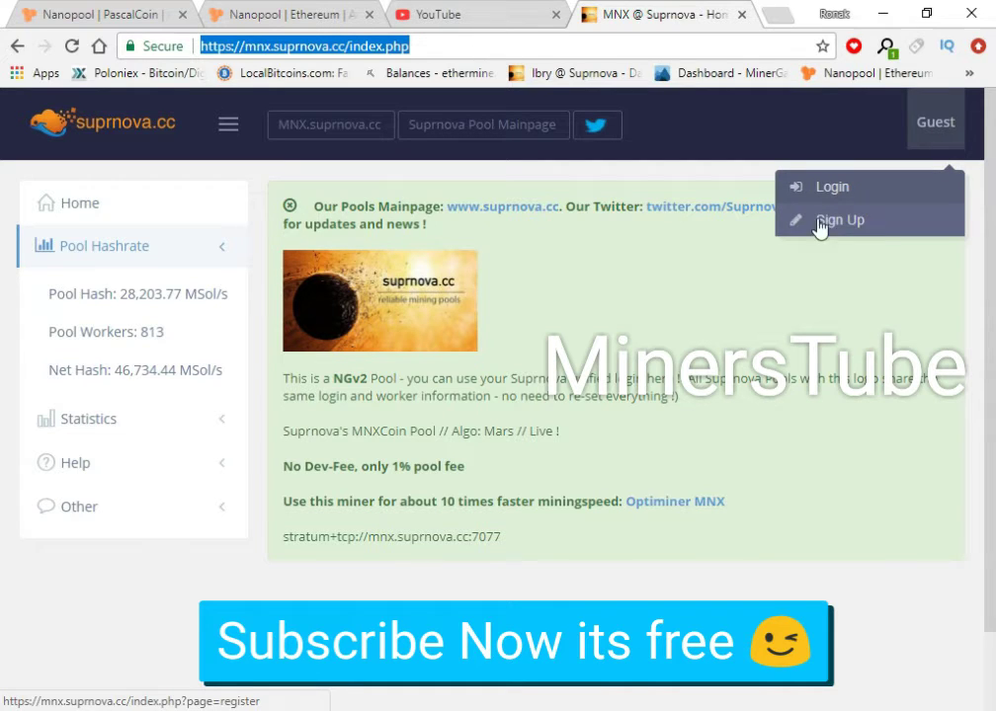
click(830, 191)
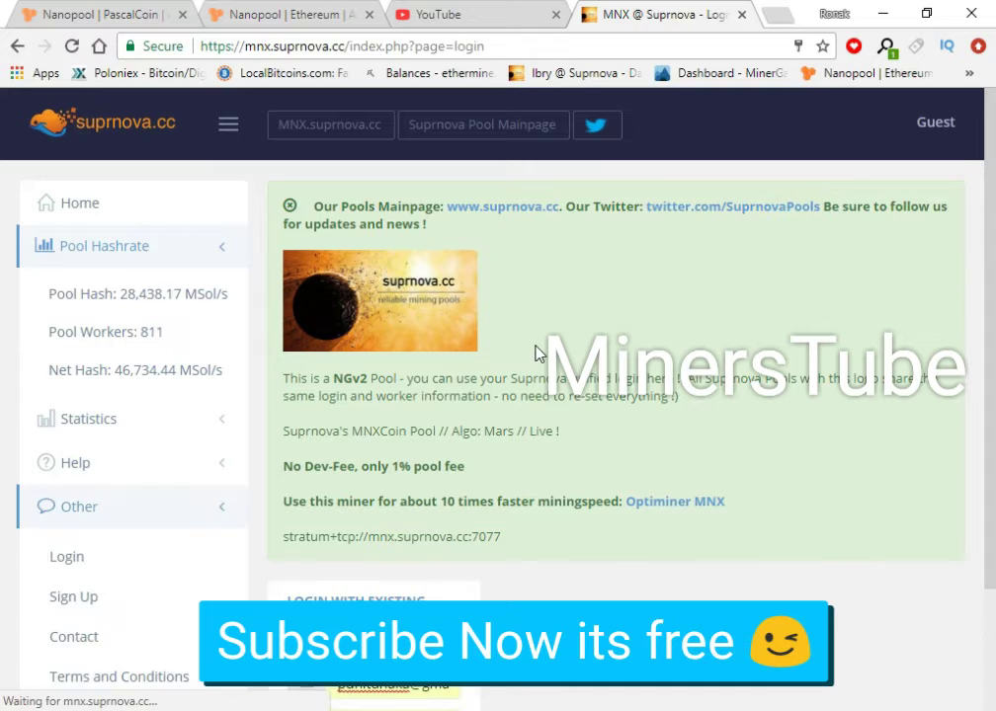
scroll(429, 281, down, 2)
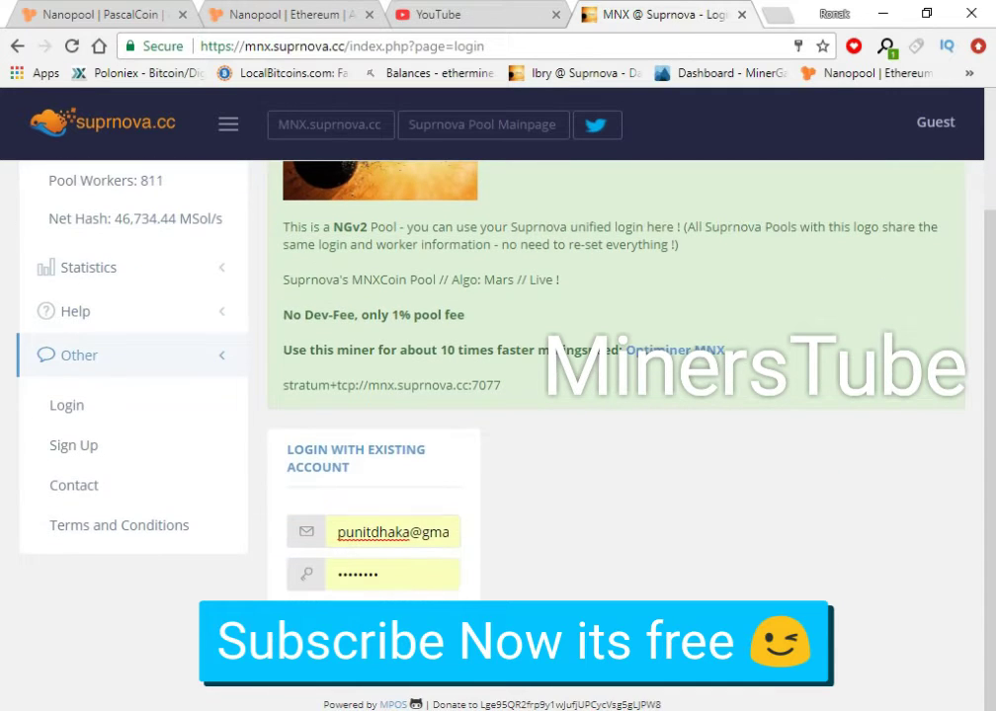
click(326, 620)
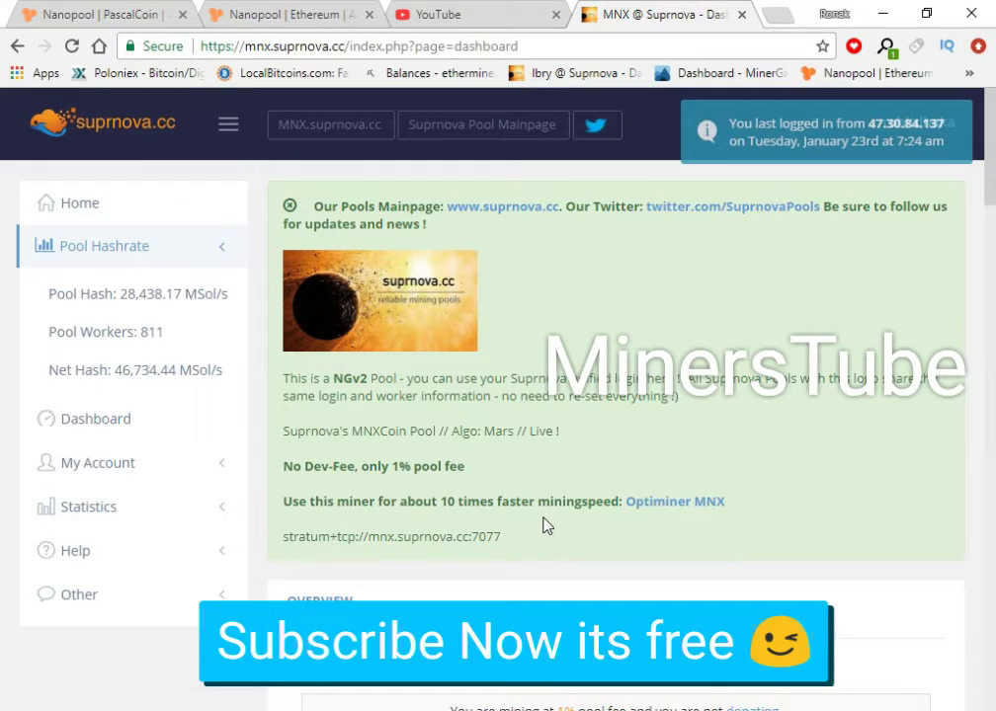
mouse_move(669, 710)
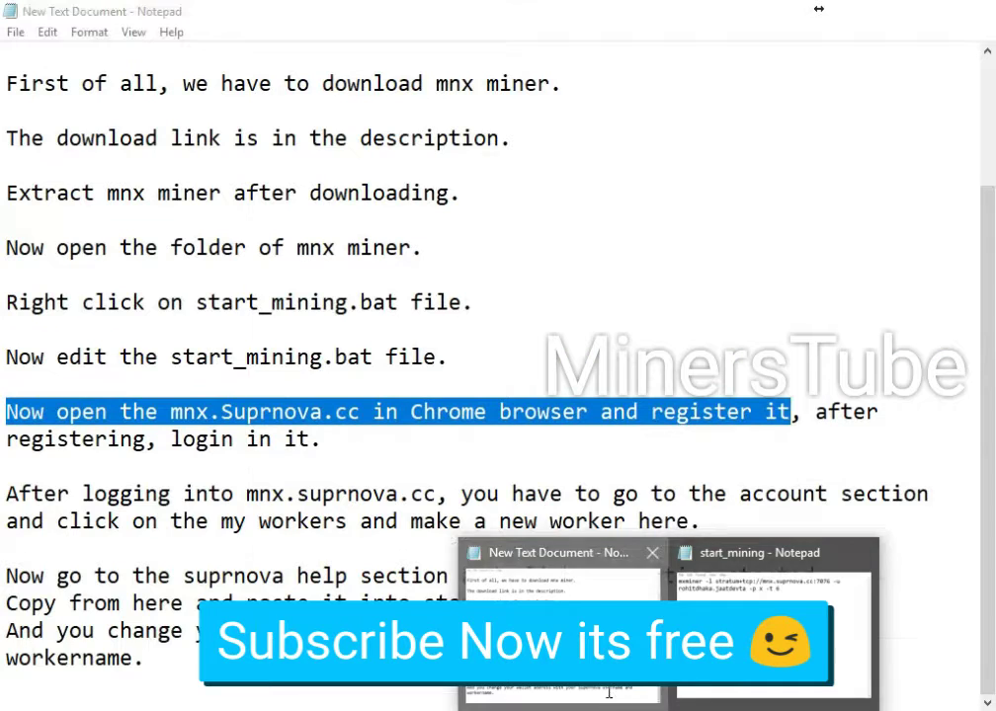
click(559, 593)
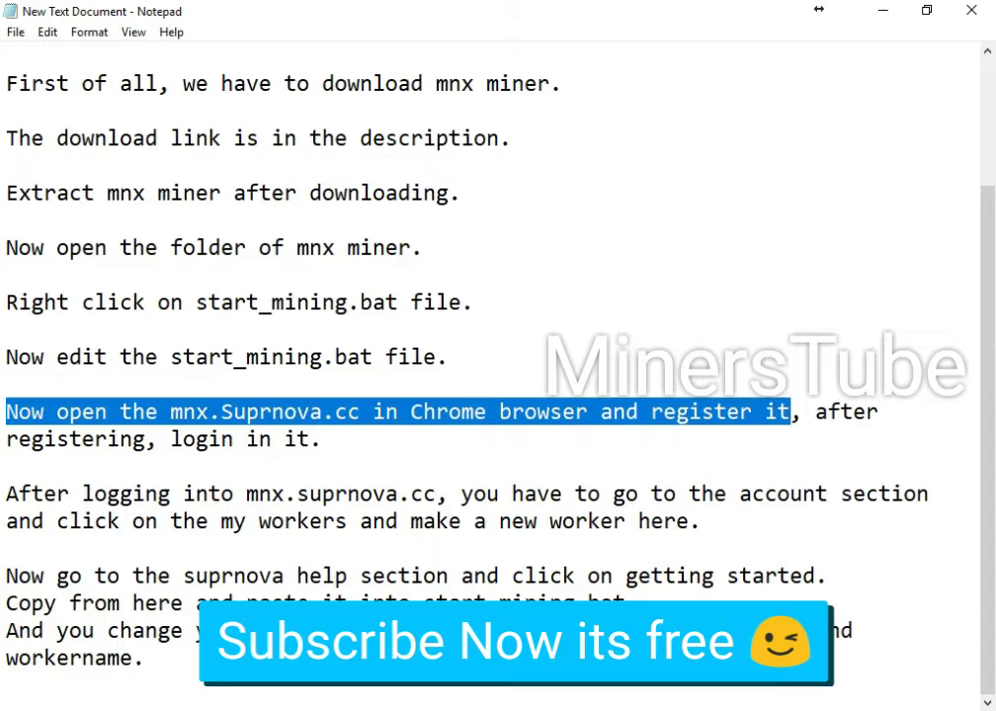
Highlight the notes' 'After logging into…' line and the 'my workers' new-worker step.
drag(6, 494, 947, 507)
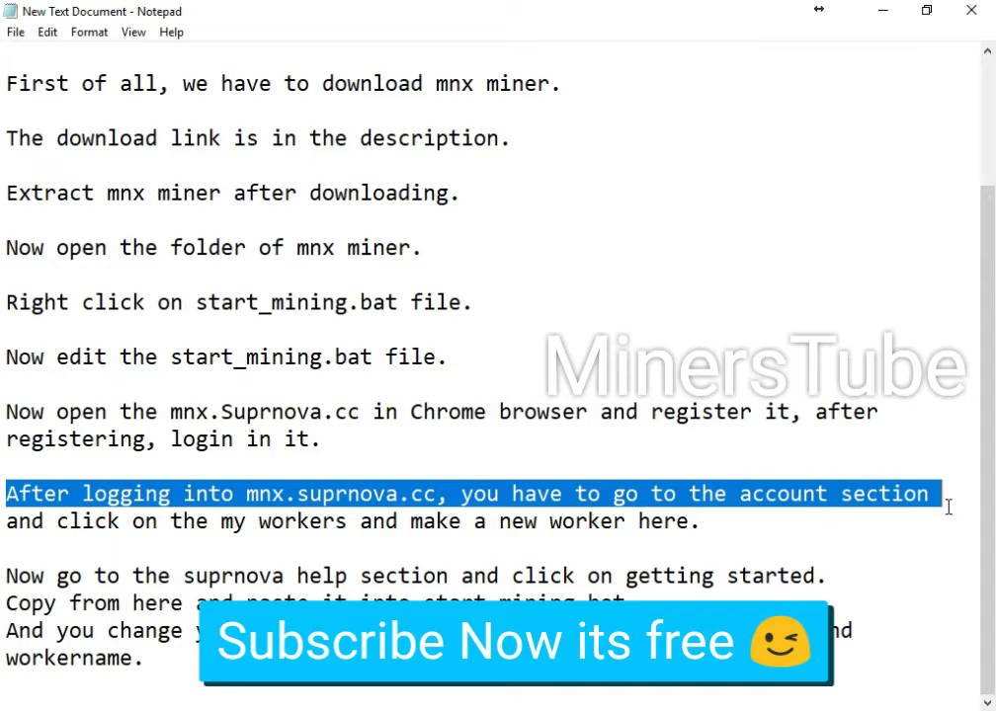
drag(6, 520, 708, 523)
Go to My Account > My Workers on the Suprnova dashboard.
key(alt+Tab)
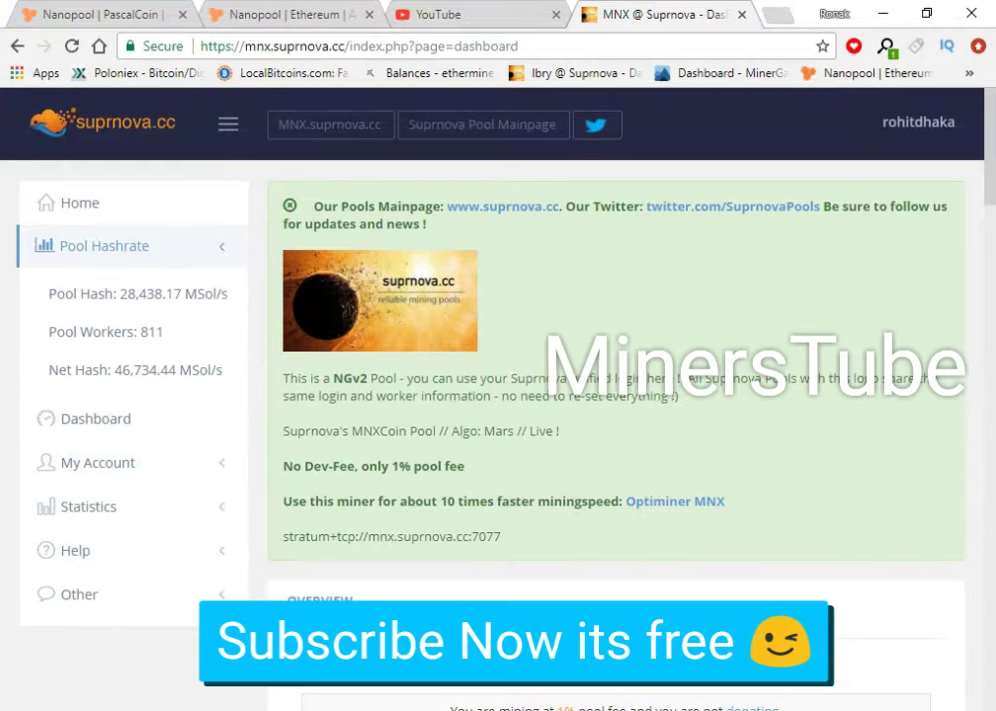
click(131, 464)
scroll(133, 473, down, 1)
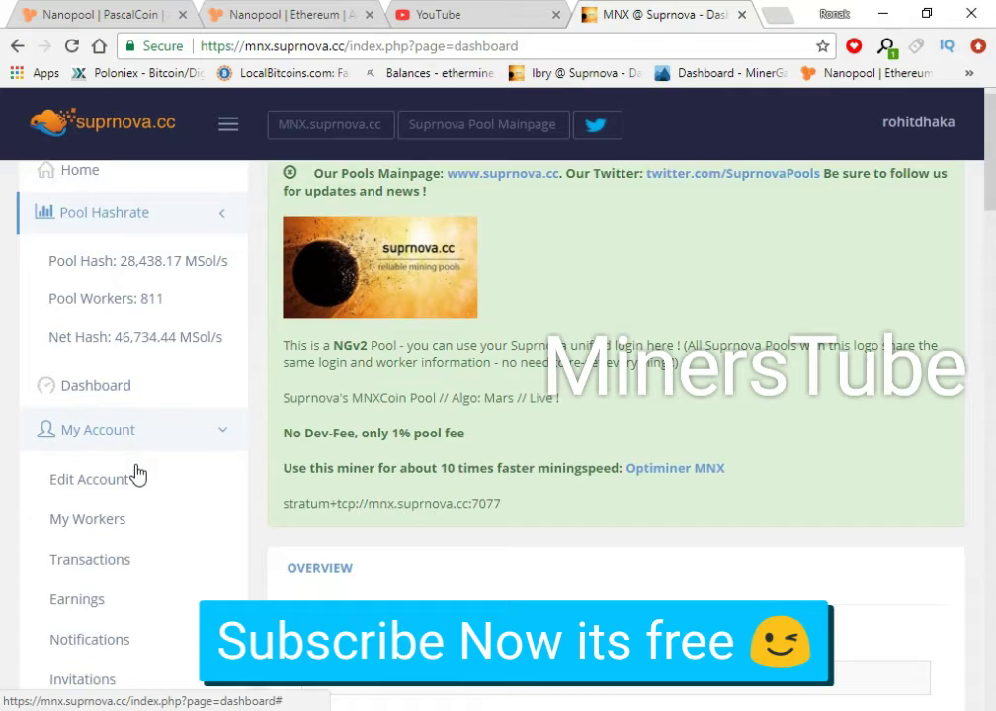
click(89, 482)
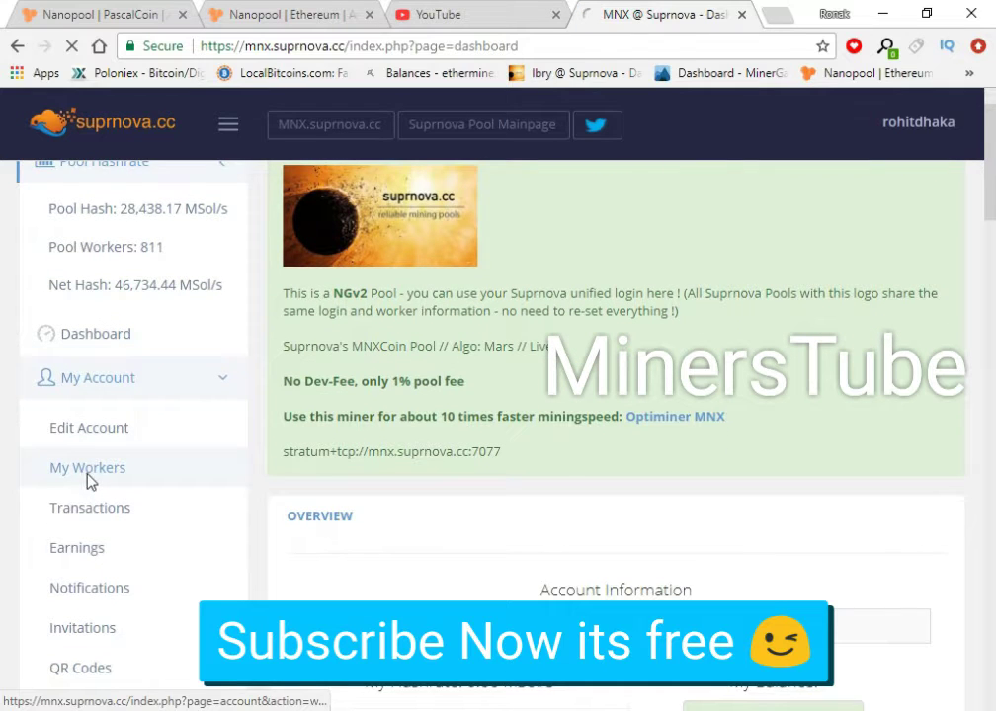
scroll(521, 500, down, 2)
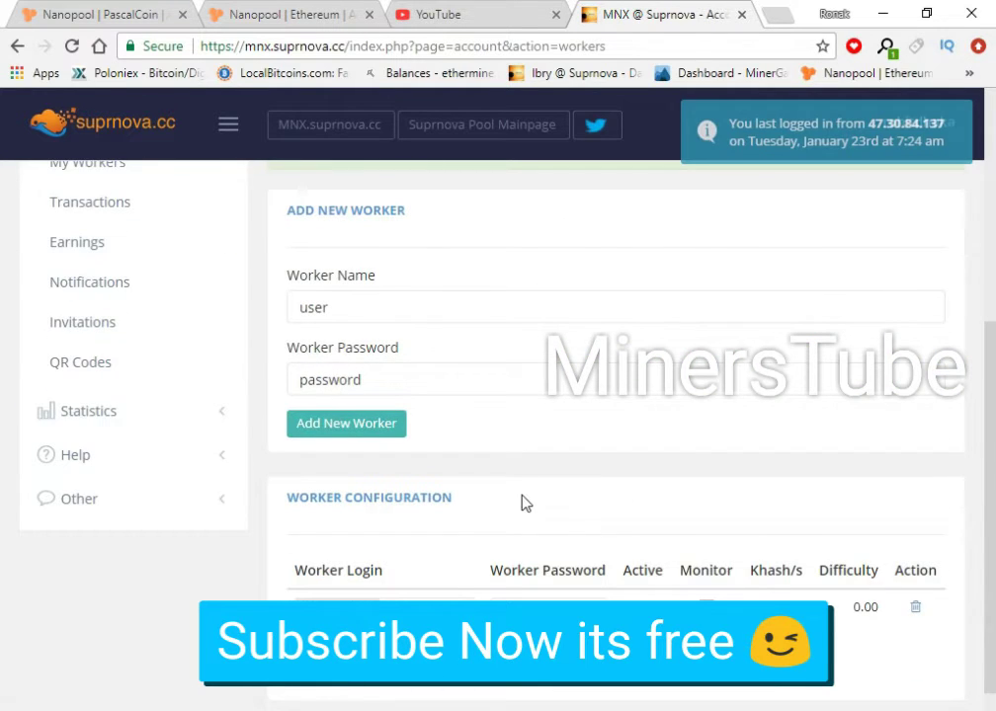
scroll(310, 501, up, 2)
Replace the default Worker Name with amdgpu and submit it as a new worker.
click(328, 506)
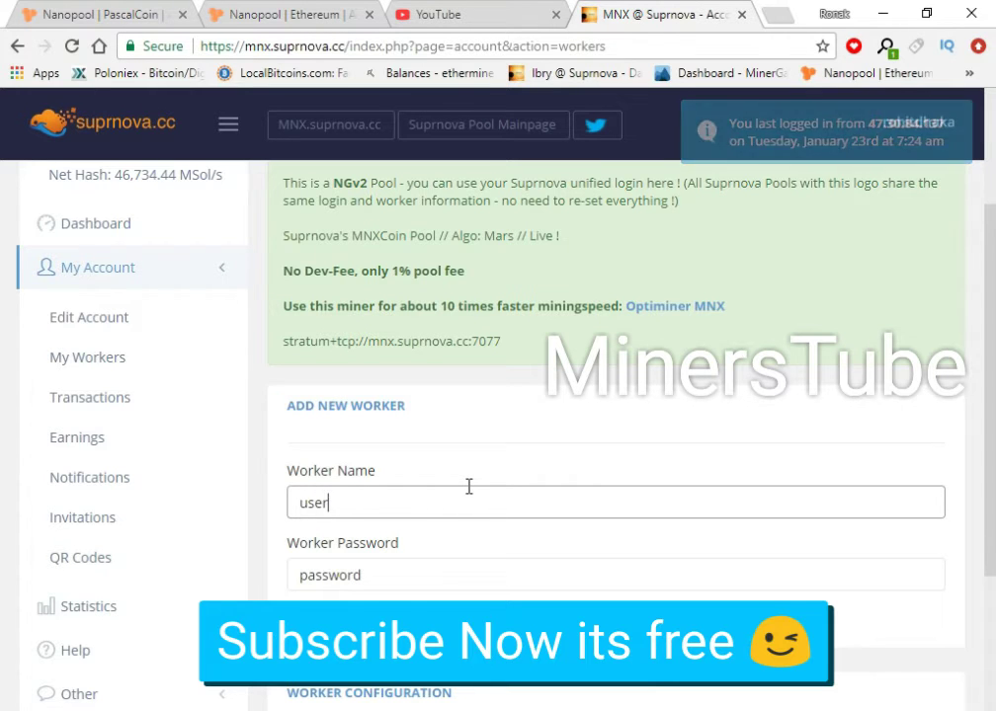
key(BackSpace)
key(BackSpace)
key(BackSpace)
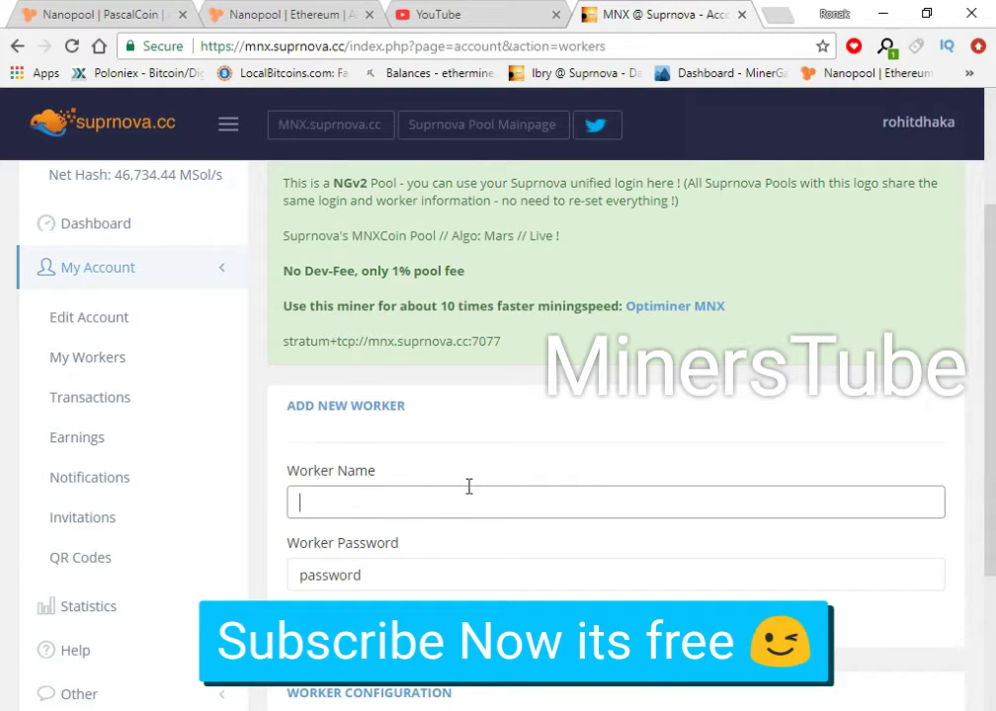
text(a)
text(dfff)
key(BackSpace)
key(BackSpace)
text(a)
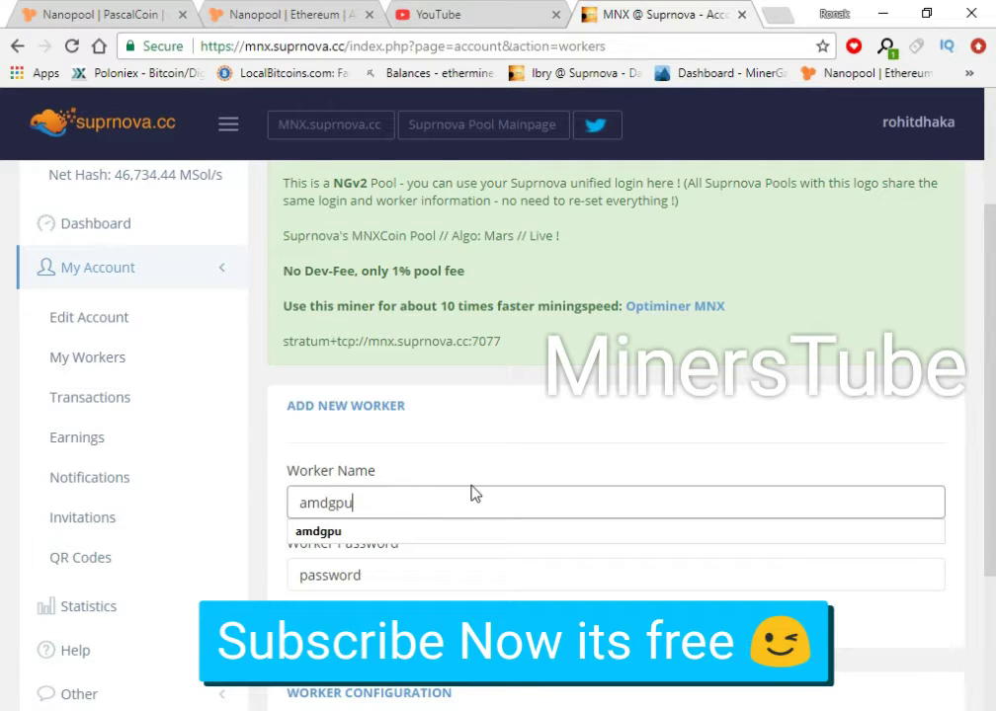
click(447, 583)
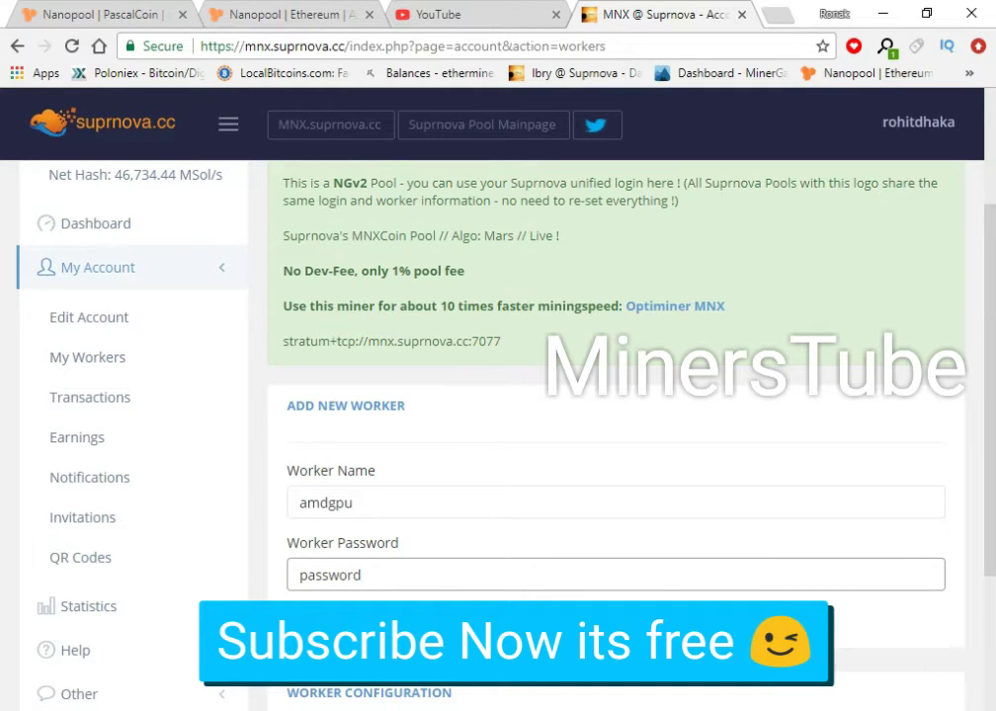
key(Return)
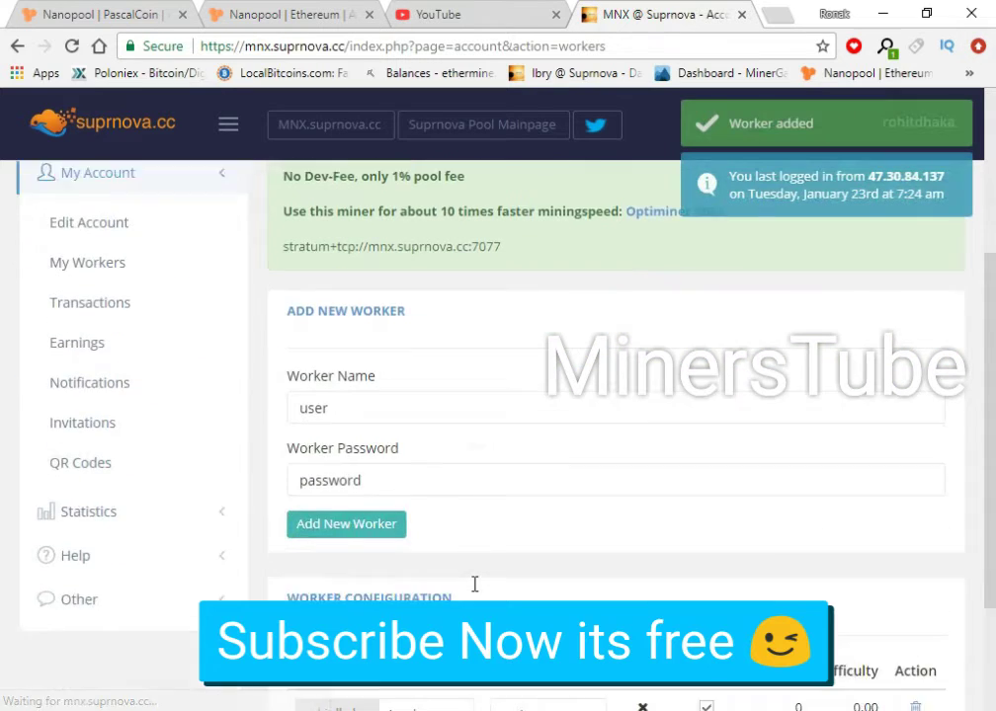
Verify amdgpu and its login prefix in Worker Configuration, then highlight the notes' Help-section step.
scroll(475, 584, down, 2)
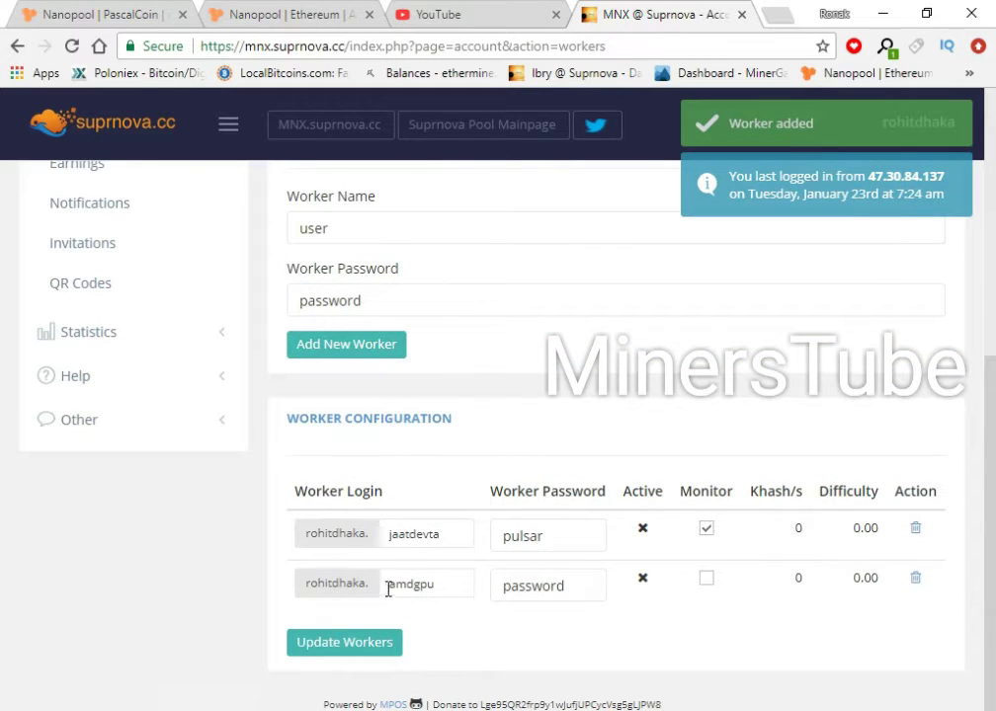
mouse_move(387, 585)
mouse_down()
mouse_move(461, 611)
mouse_move(502, 586)
mouse_move(641, 585)
mouse_up()
drag(304, 585, 411, 587)
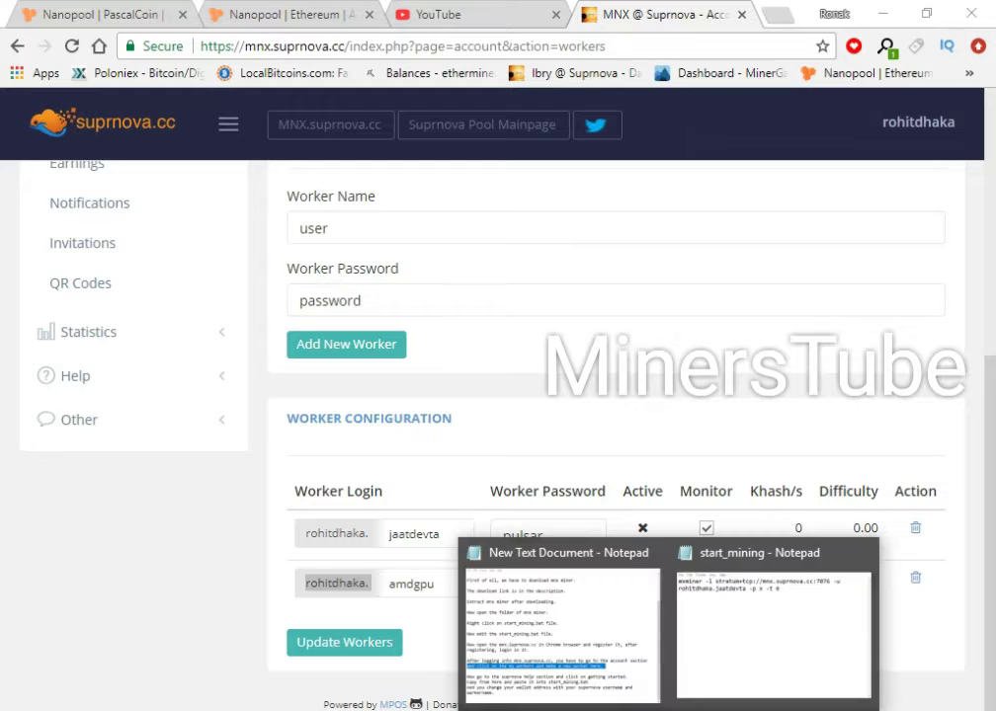
click(554, 633)
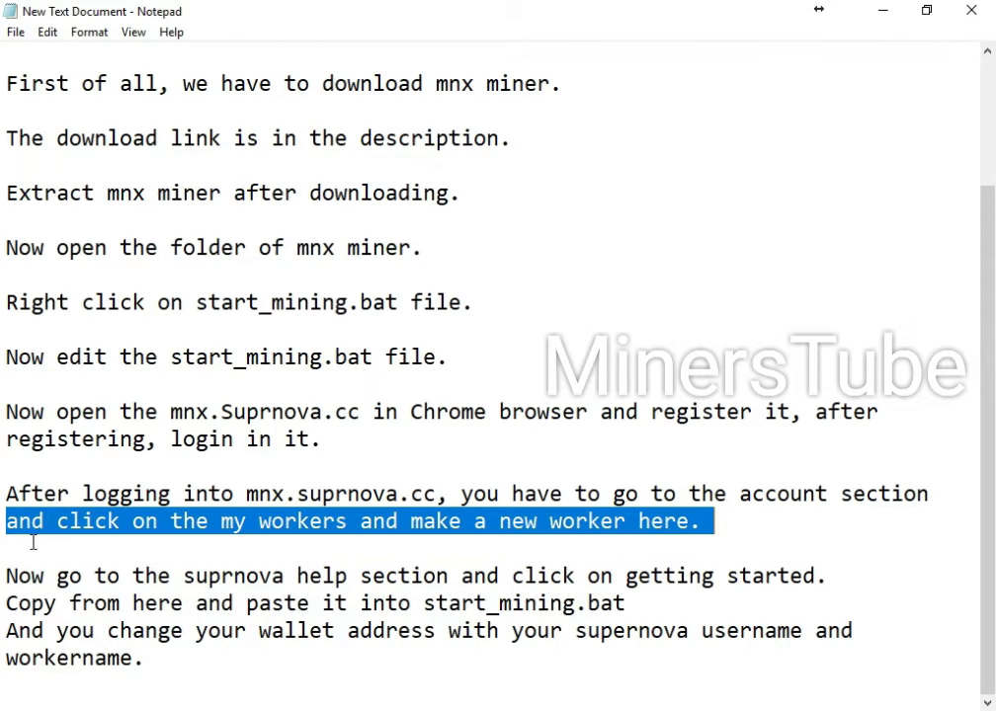
mouse_move(6, 578)
mouse_down()
mouse_move(452, 580)
mouse_move(462, 604)
mouse_move(604, 577)
mouse_move(845, 577)
mouse_up()
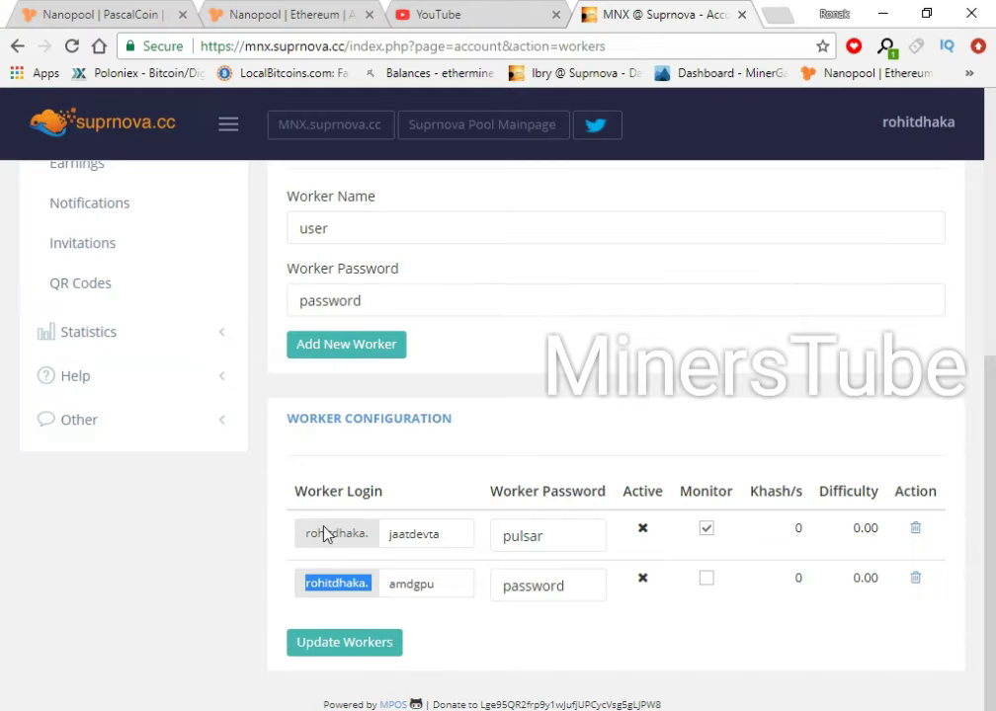
Open Help > Getting Started and highlight the notes' copy-and-paste into start_mining.bat steps.
click(180, 393)
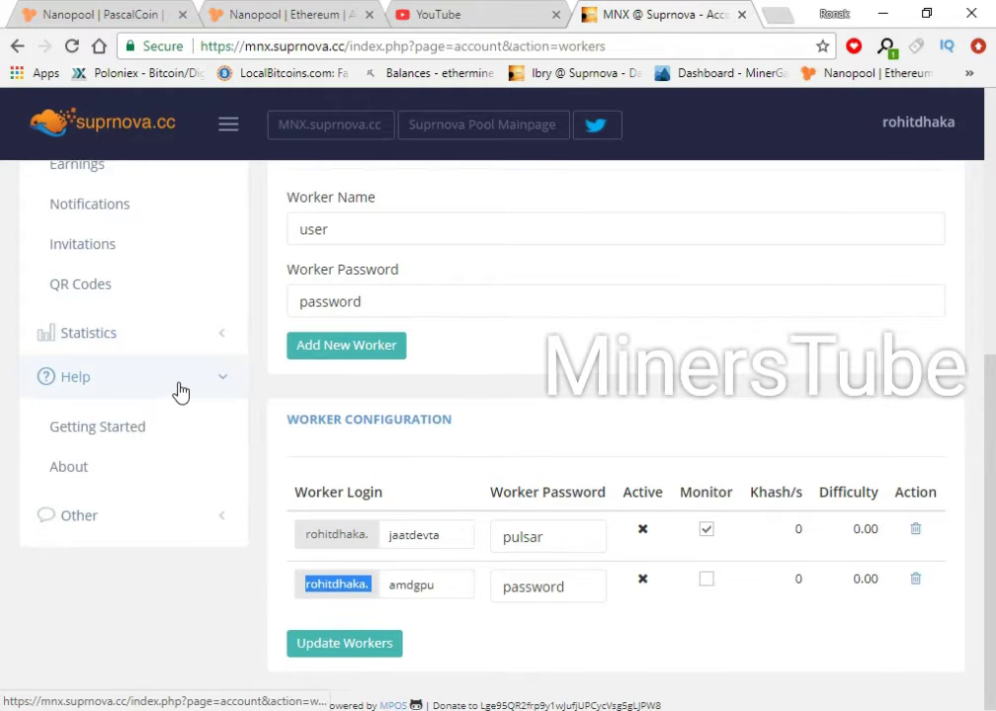
click(124, 433)
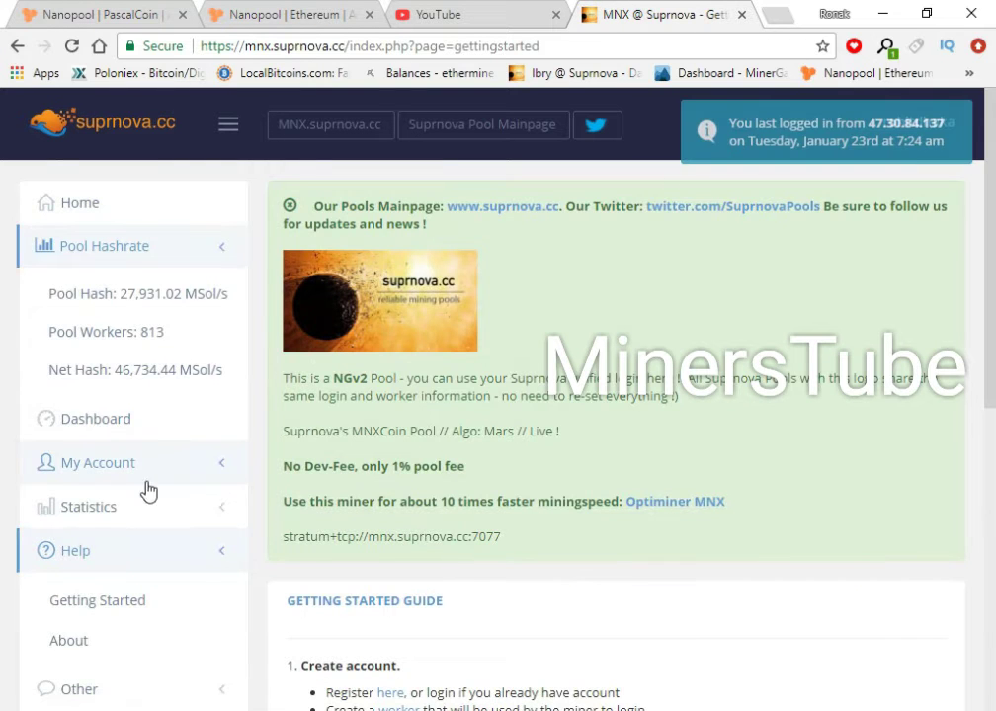
scroll(148, 487, down, 5)
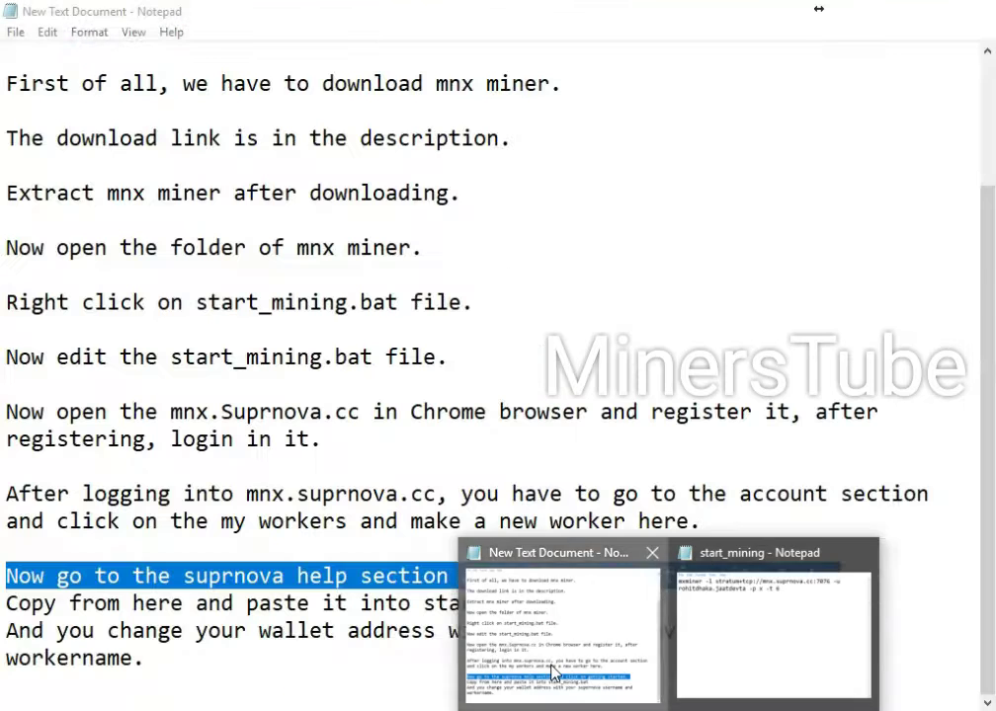
click(553, 642)
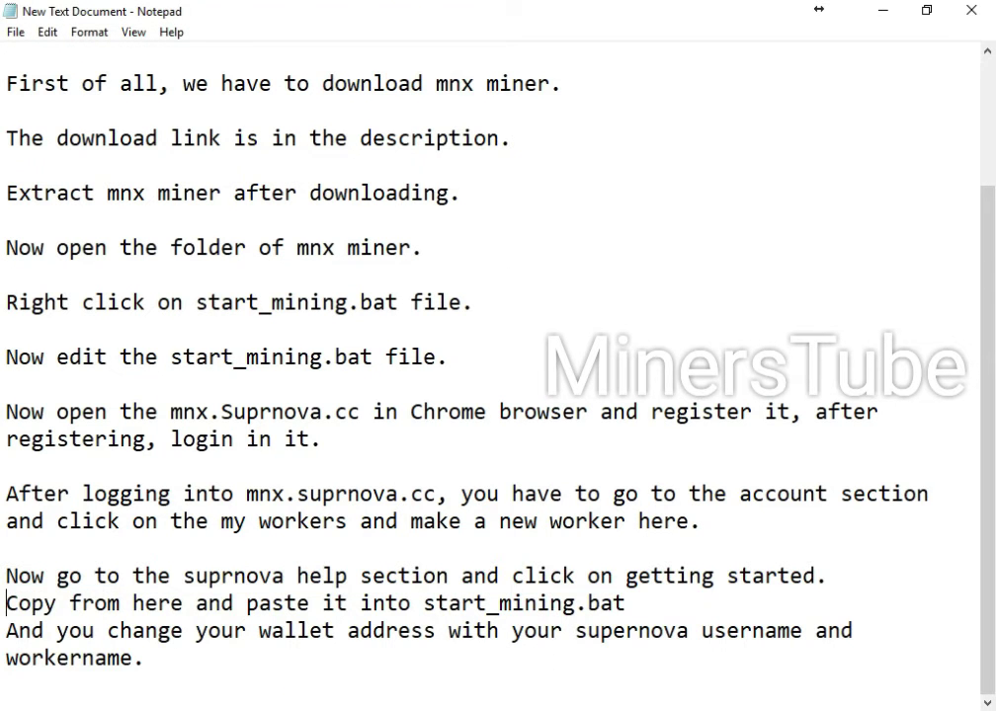
drag(6, 603, 200, 604)
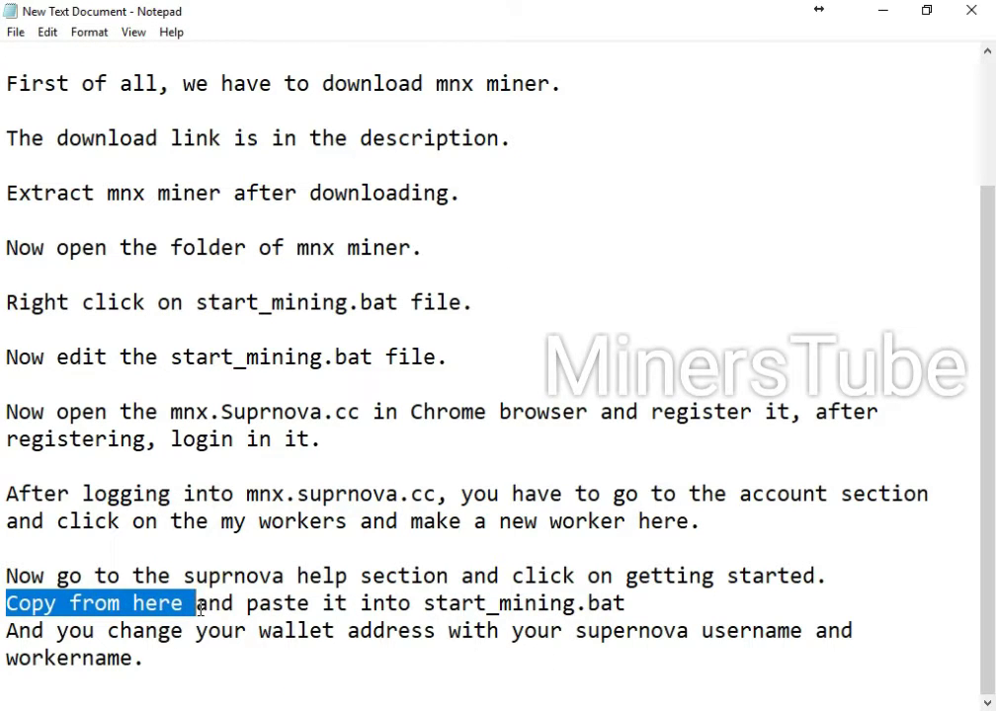
drag(258, 602, 636, 607)
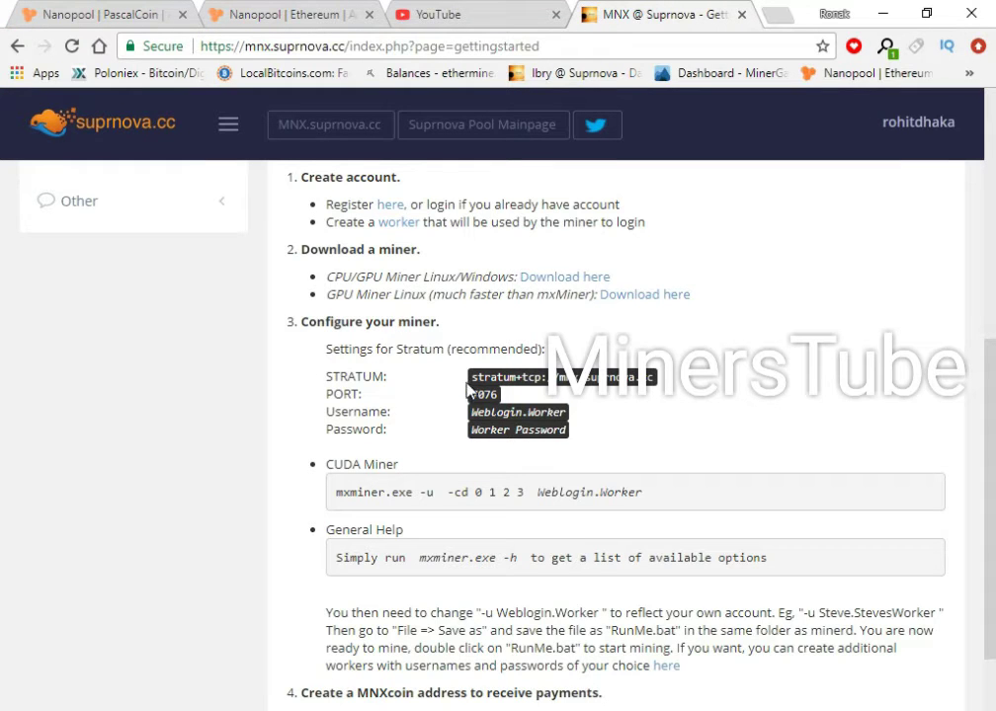
Copy the recommended STRATUM address from the Configure your miner section.
drag(472, 381, 650, 378)
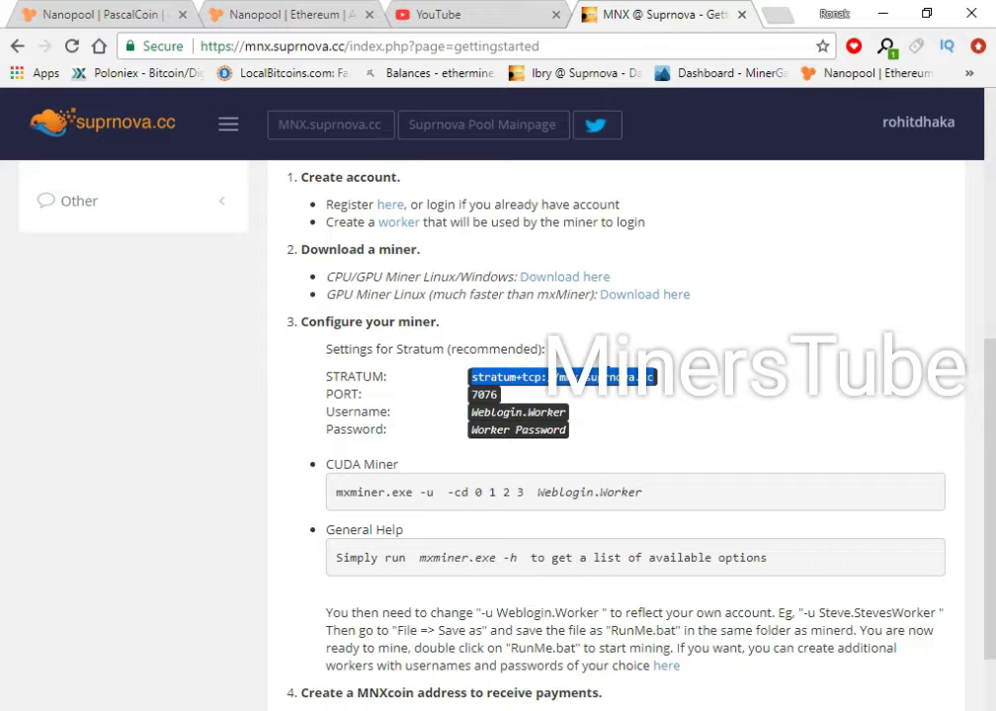
right_click(625, 376)
click(647, 384)
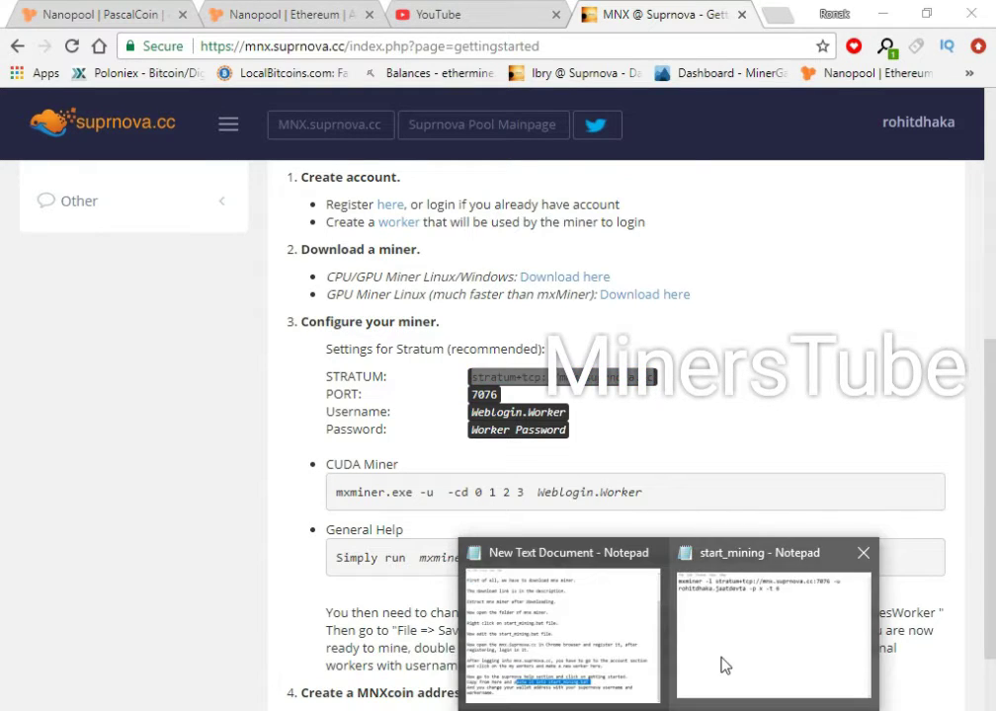
Compare start_mining's stratum+tcp://mnx.suprnova.cc address with the site's recommended port 7076.
click(723, 660)
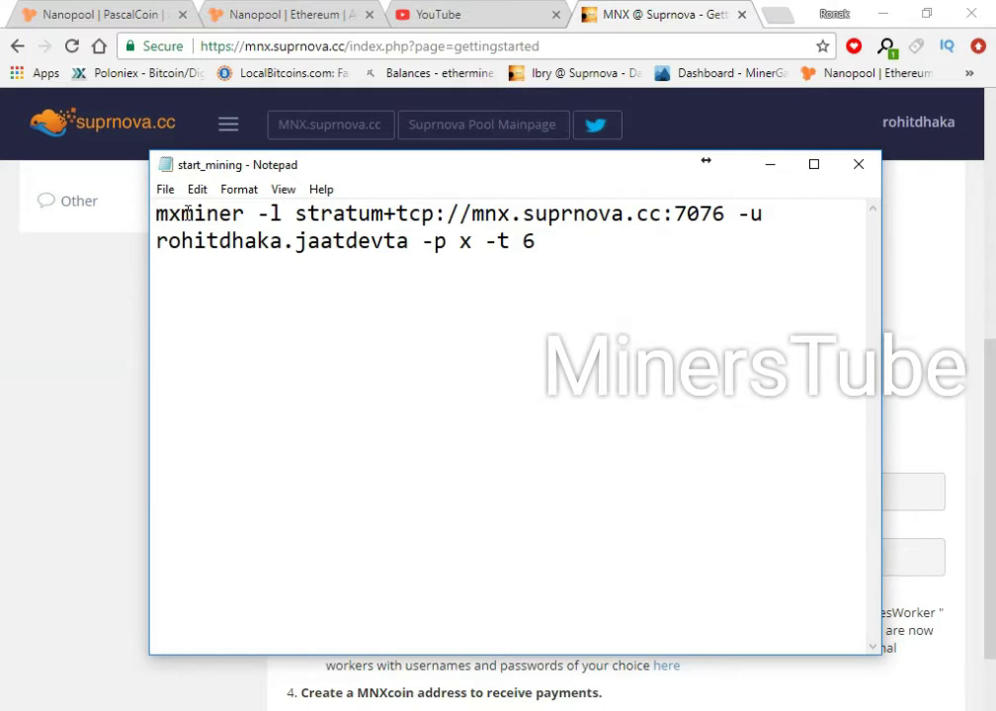
drag(295, 215, 664, 227)
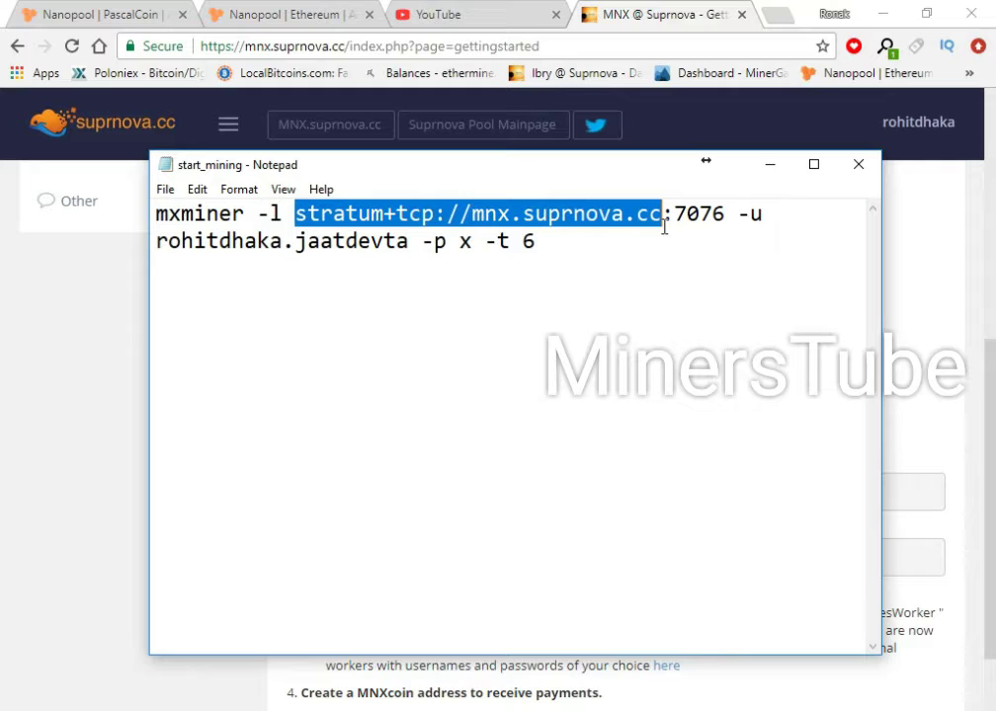
click(644, 708)
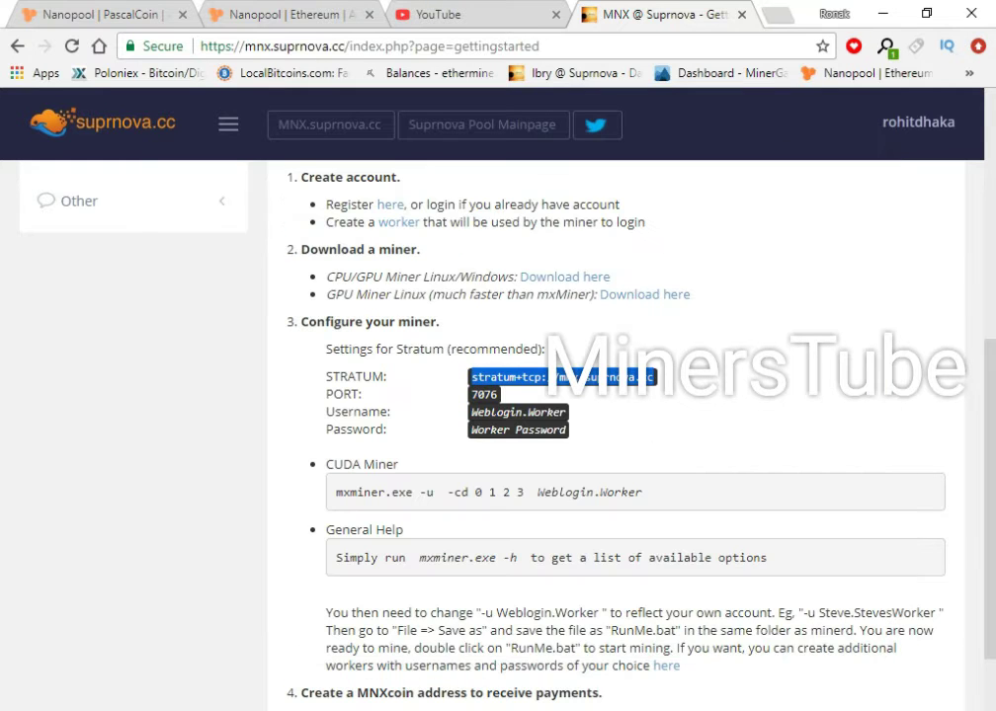
double_click(484, 394)
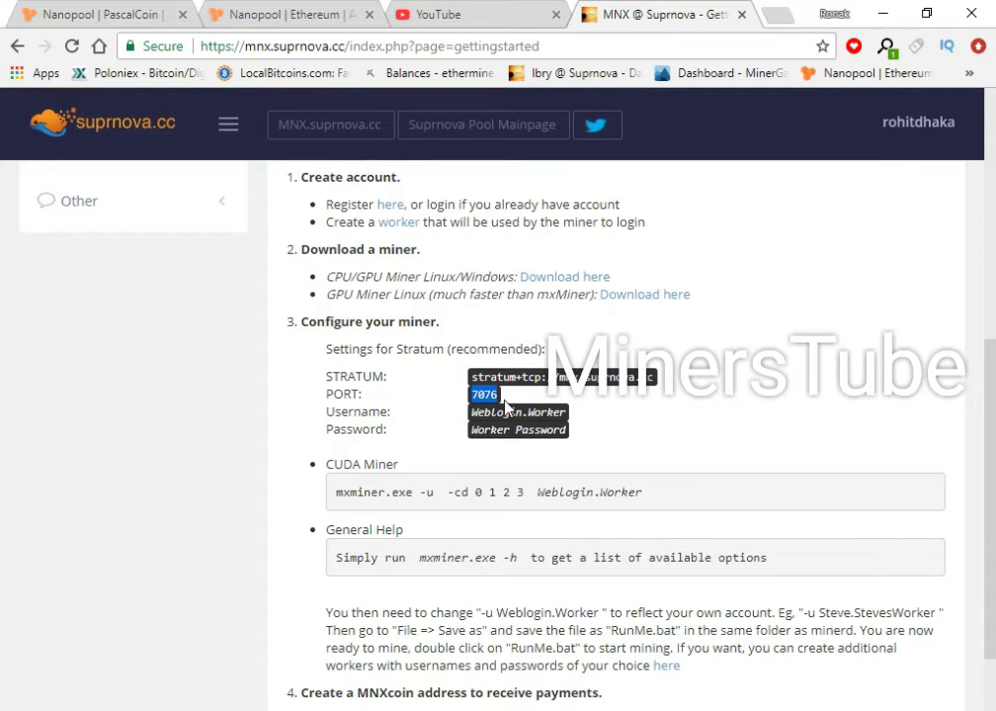
Confirm start_mining's :7076 port and -u login option, then return to the Suprnova page.
mouse_move(644, 708)
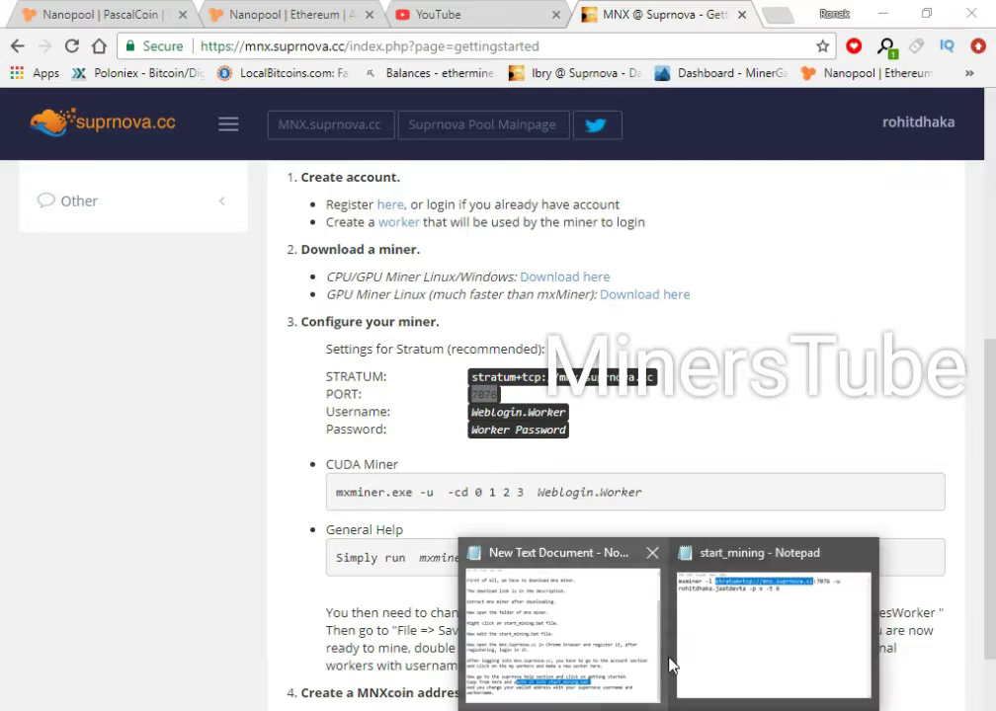
click(718, 629)
drag(662, 217, 731, 226)
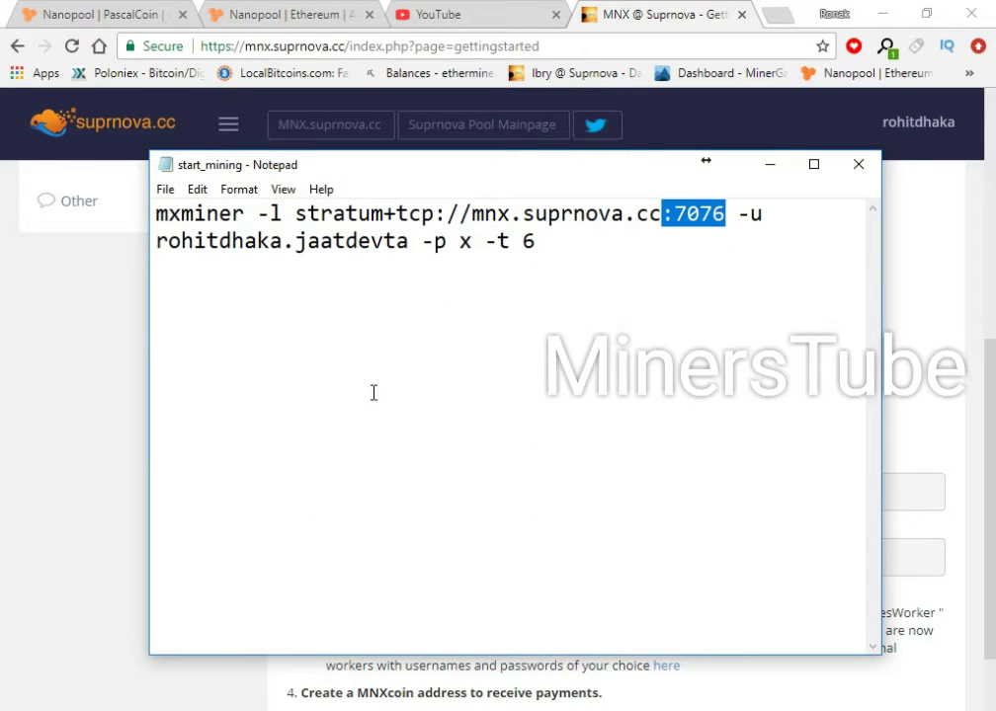
drag(738, 215, 776, 217)
click(770, 164)
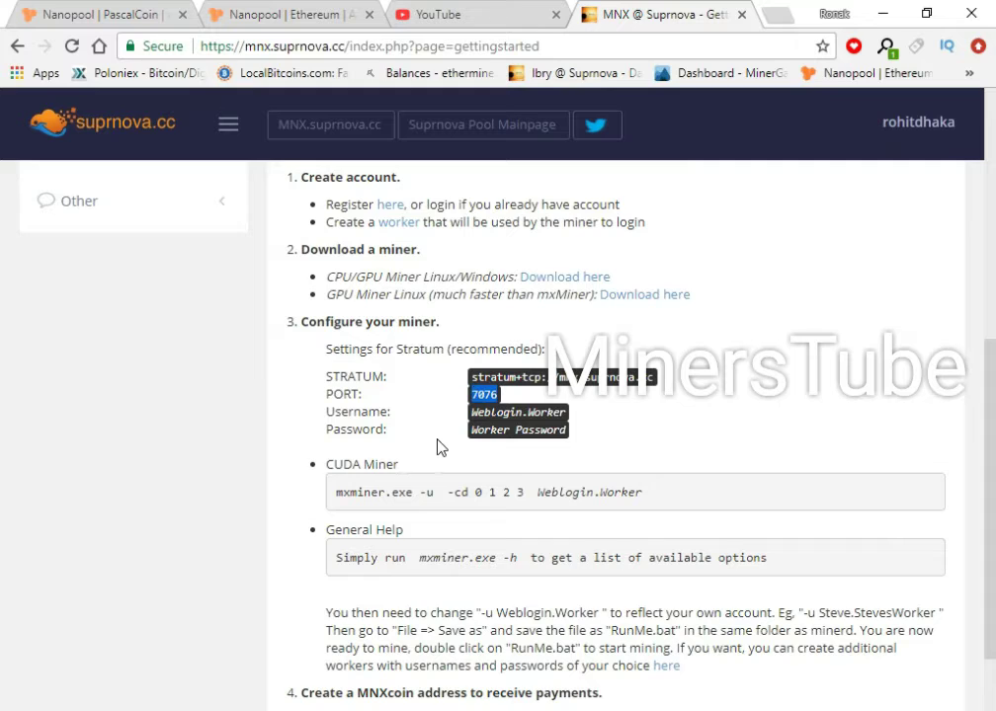
click(471, 420)
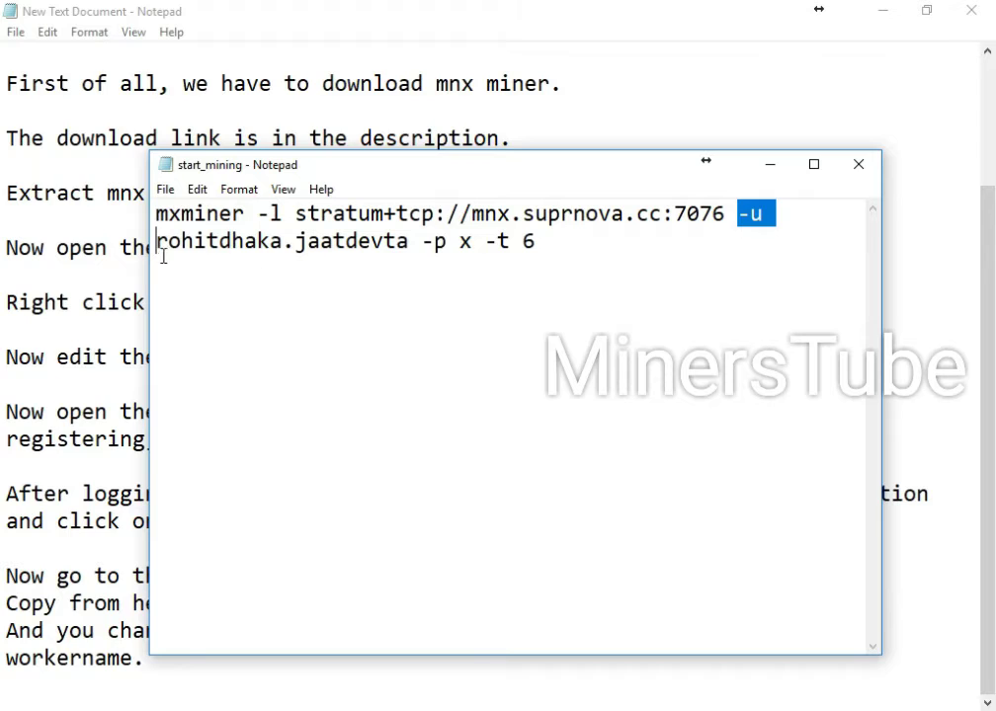
Replace the name before the dot in the -u login with amdgpu.
drag(158, 245, 285, 250)
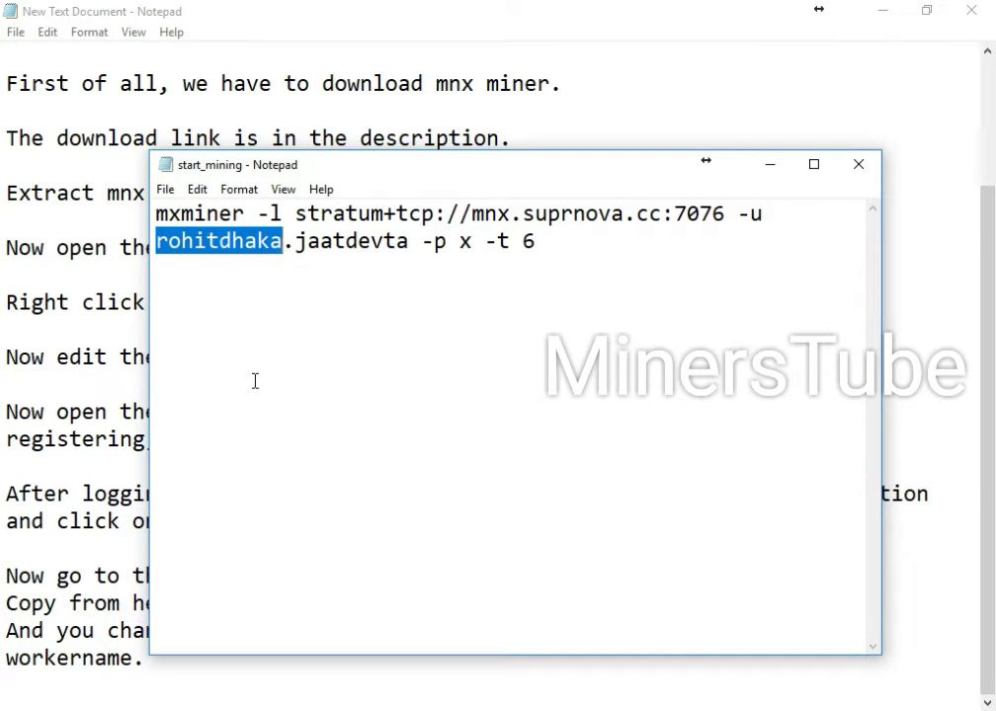
text(a)
text(mdgp)
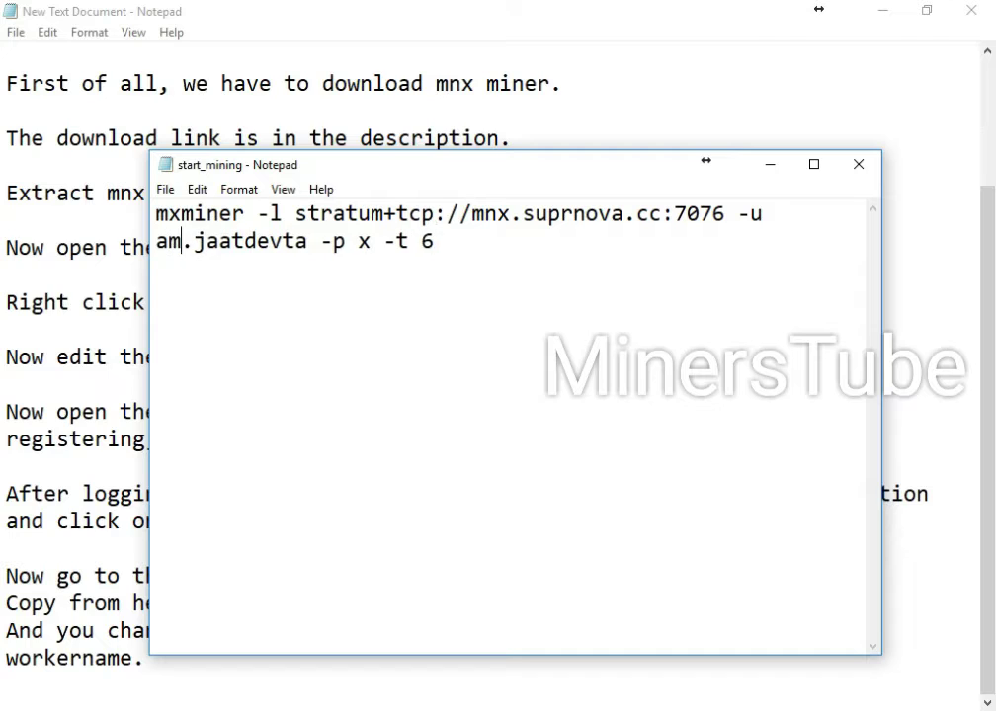
text(u)
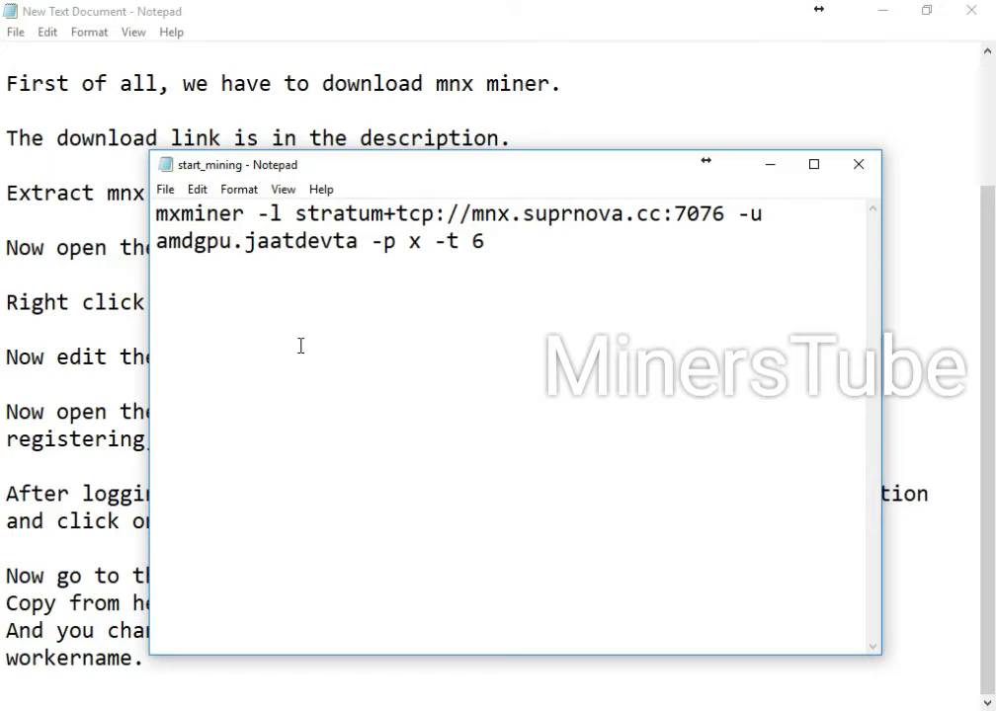
drag(249, 249, 354, 261)
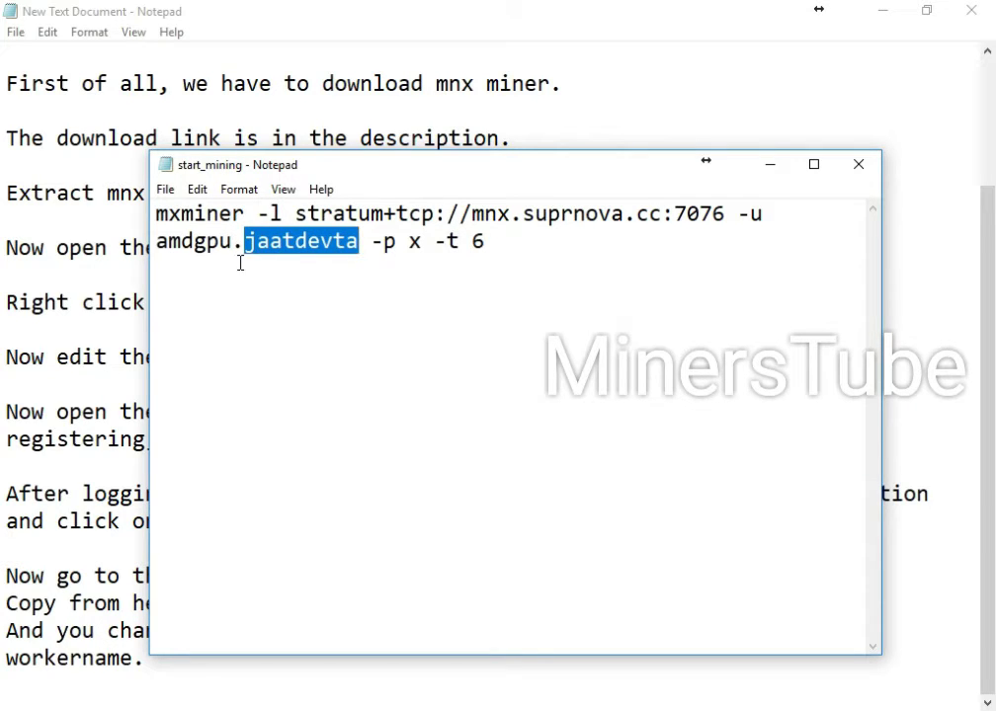
drag(243, 243, 155, 249)
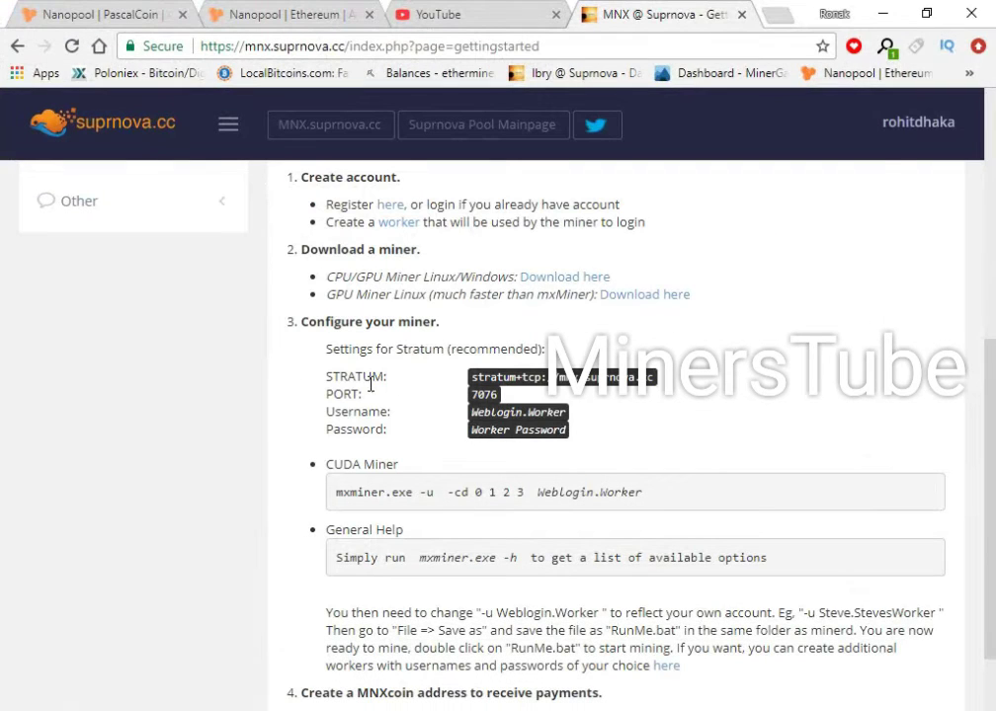
click(894, 124)
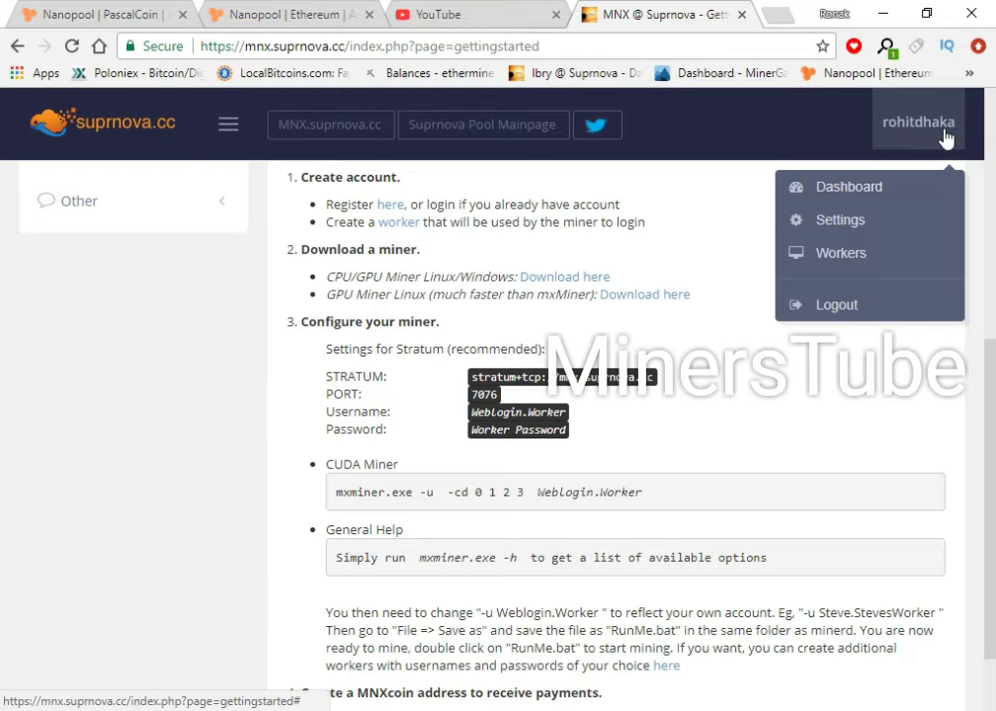
Go to My Account > My Workers and scroll to the worker table listing the amdgpu login.
click(836, 304)
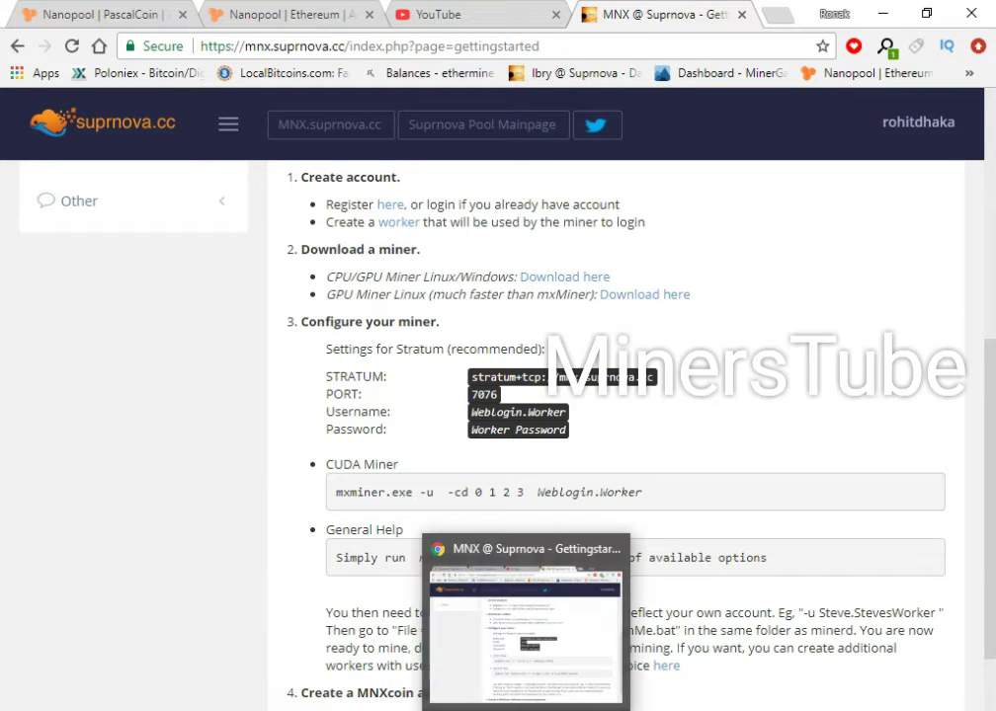
scroll(304, 556, up, 5)
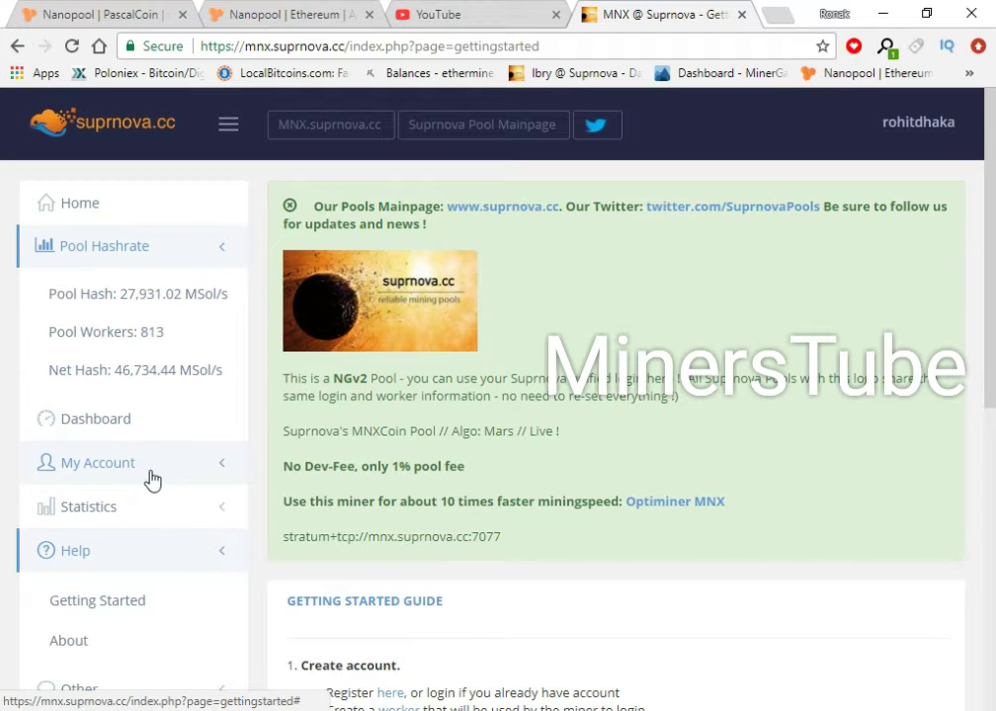
click(220, 472)
scroll(122, 499, down, 1)
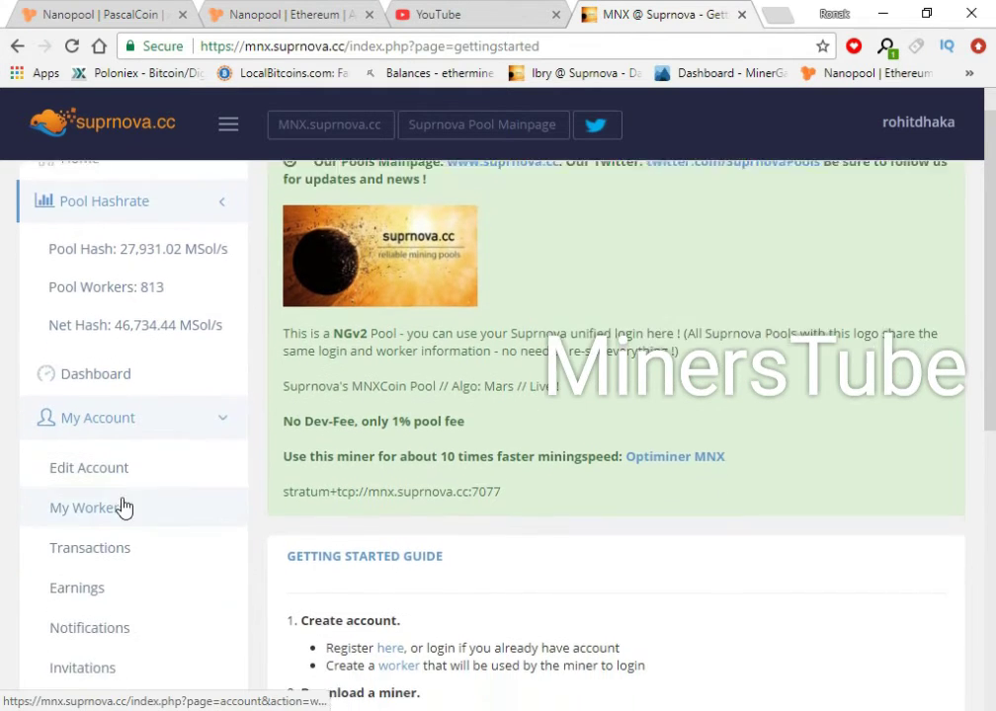
click(123, 483)
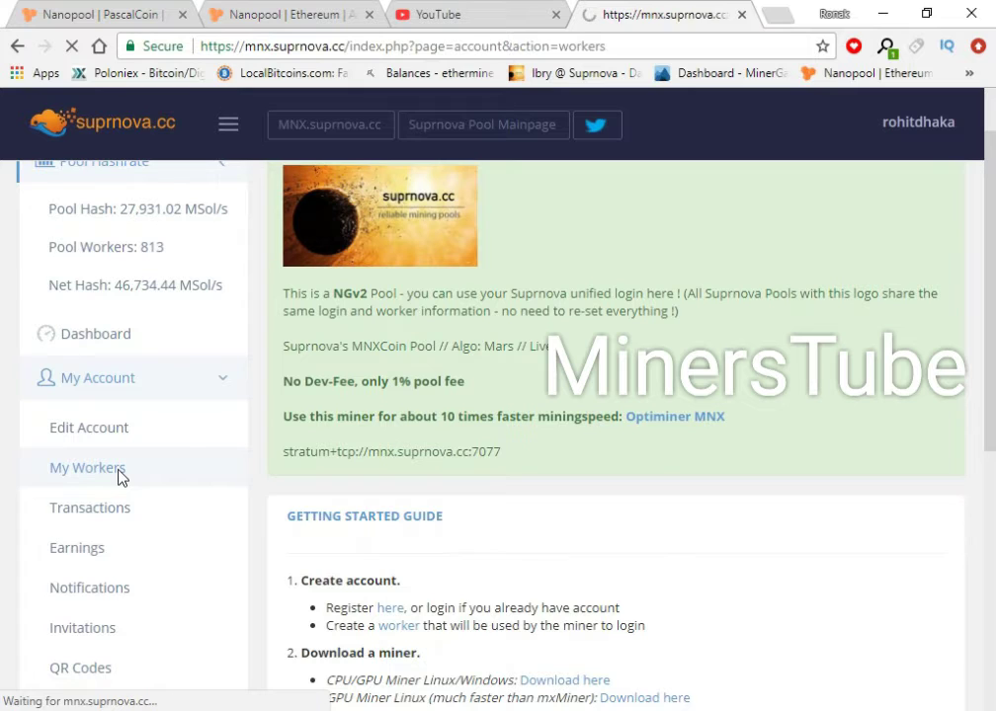
scroll(415, 583, down, 5)
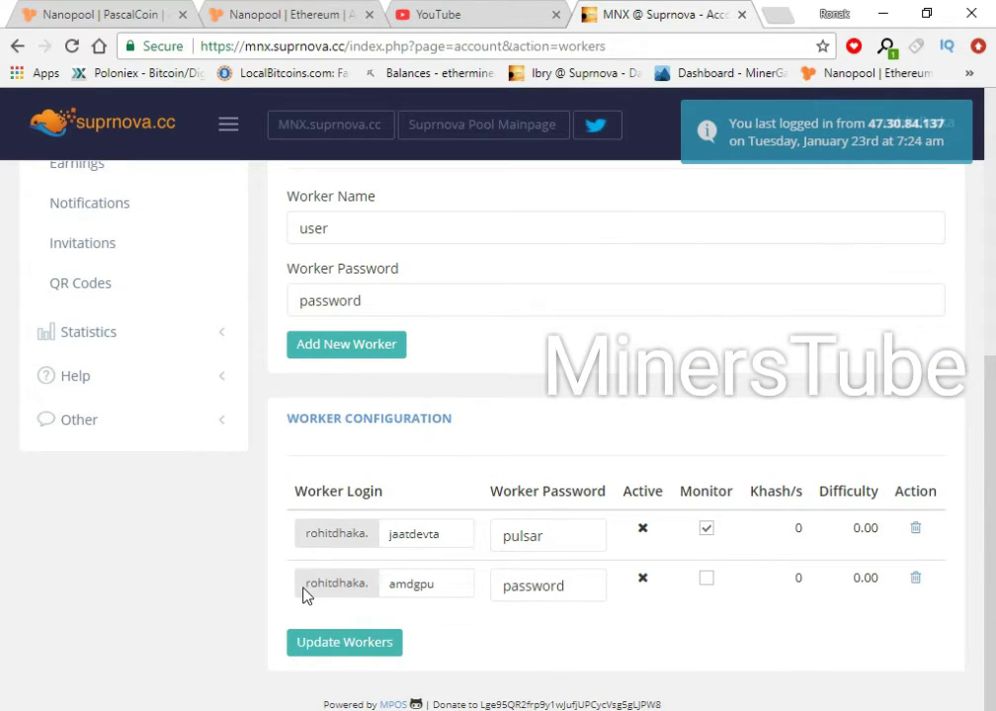
drag(303, 589, 380, 589)
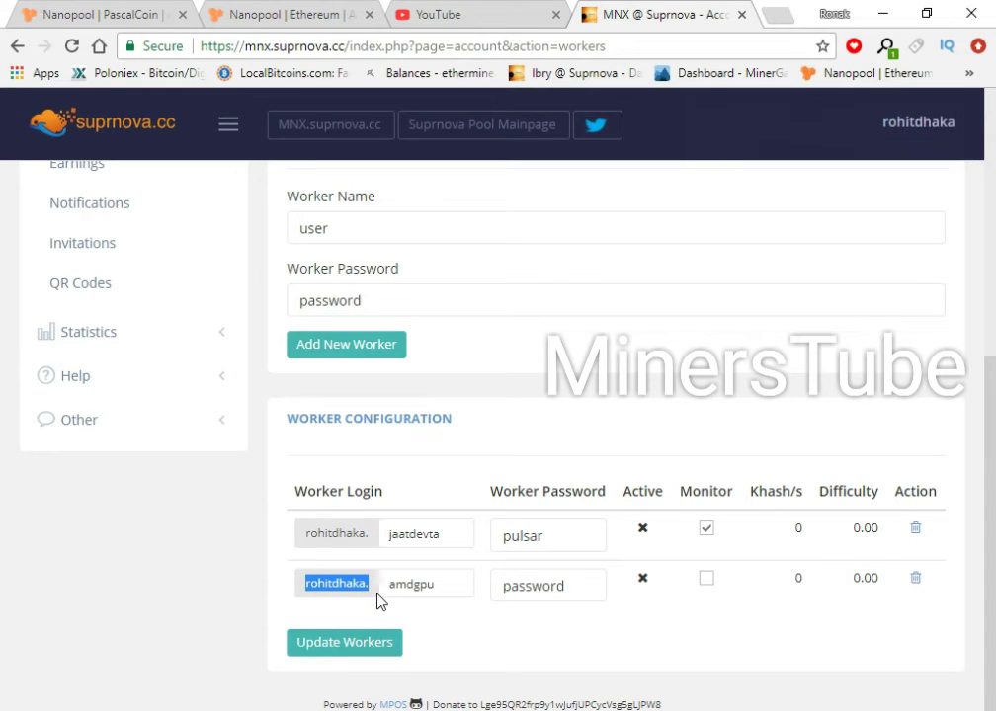
click(340, 584)
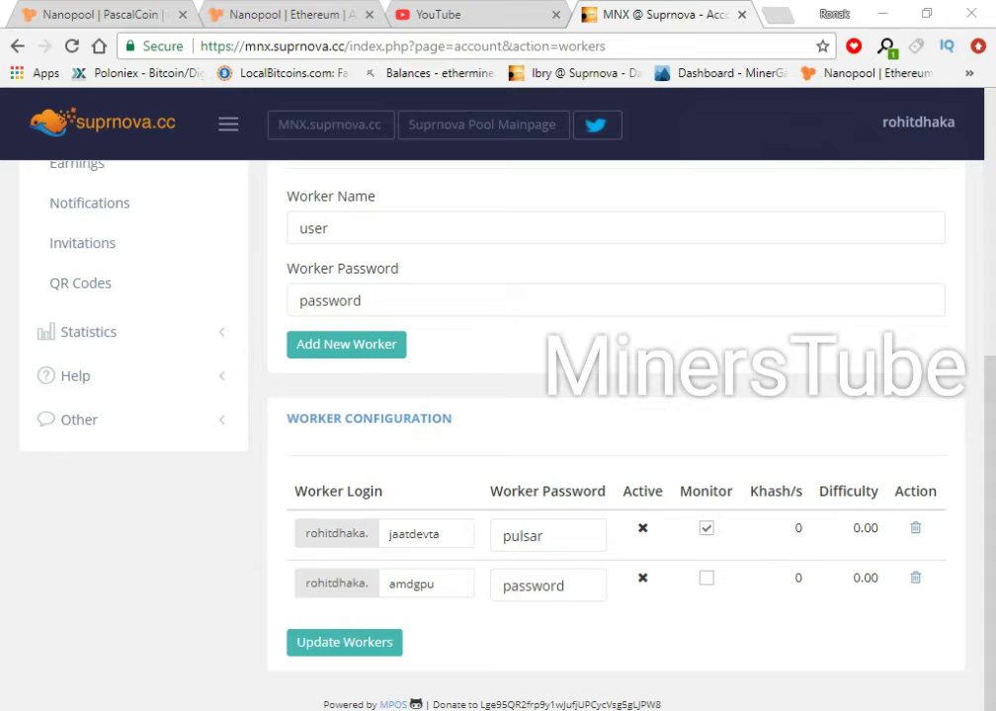
Restore the account username before the dot, change the worker to amdgpu, and save start_mining.
click(740, 631)
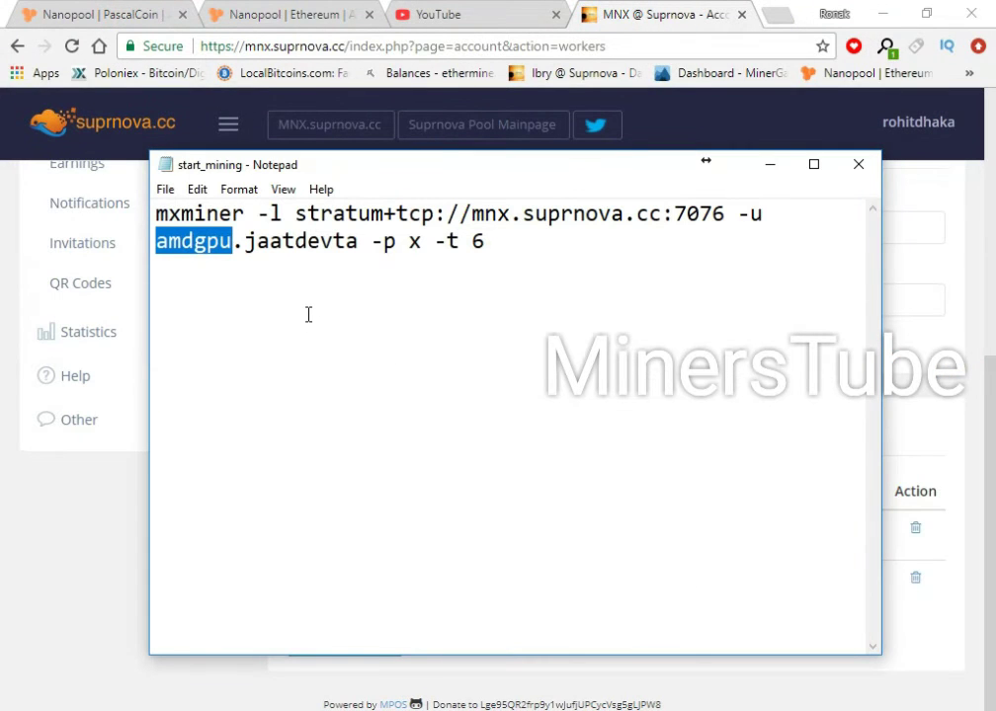
text(rohitdha)
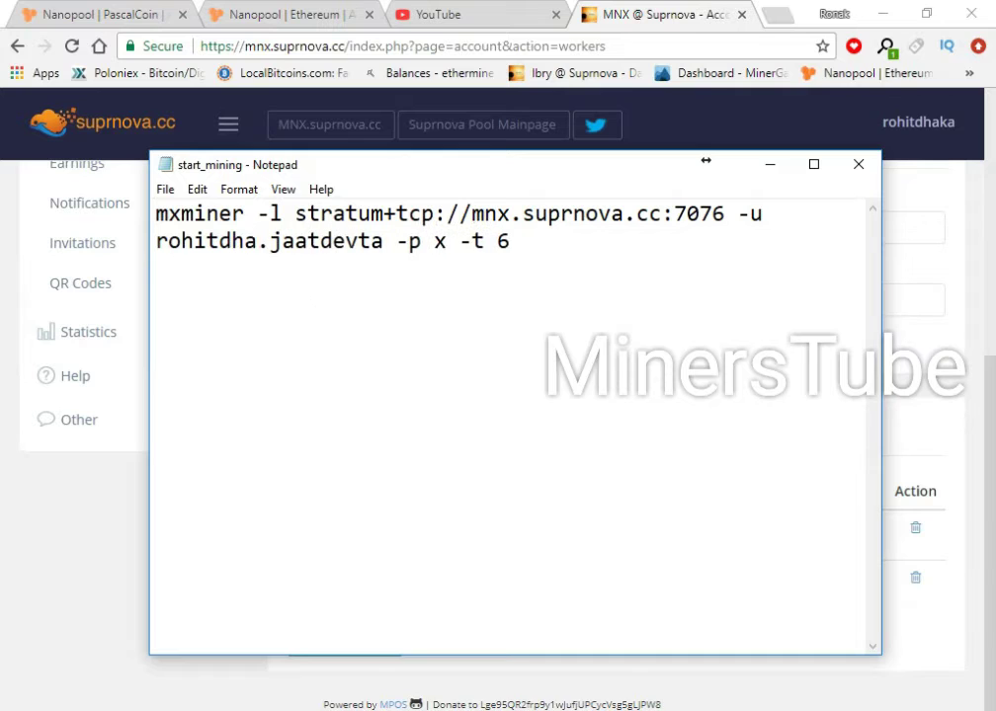
text(ka)
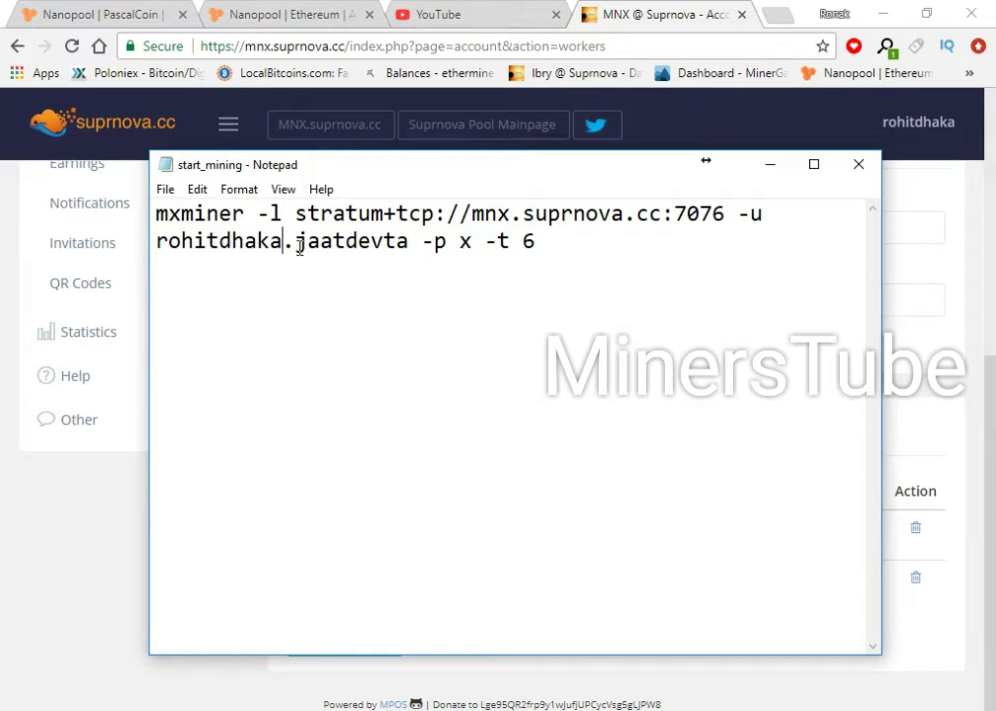
drag(298, 245, 409, 245)
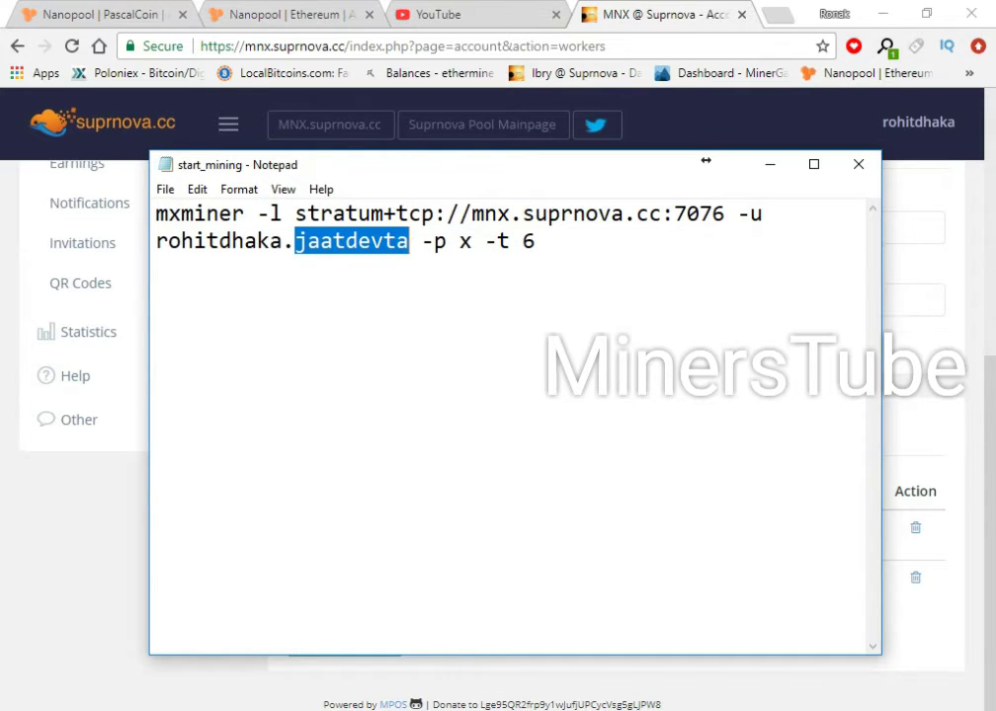
click(541, 657)
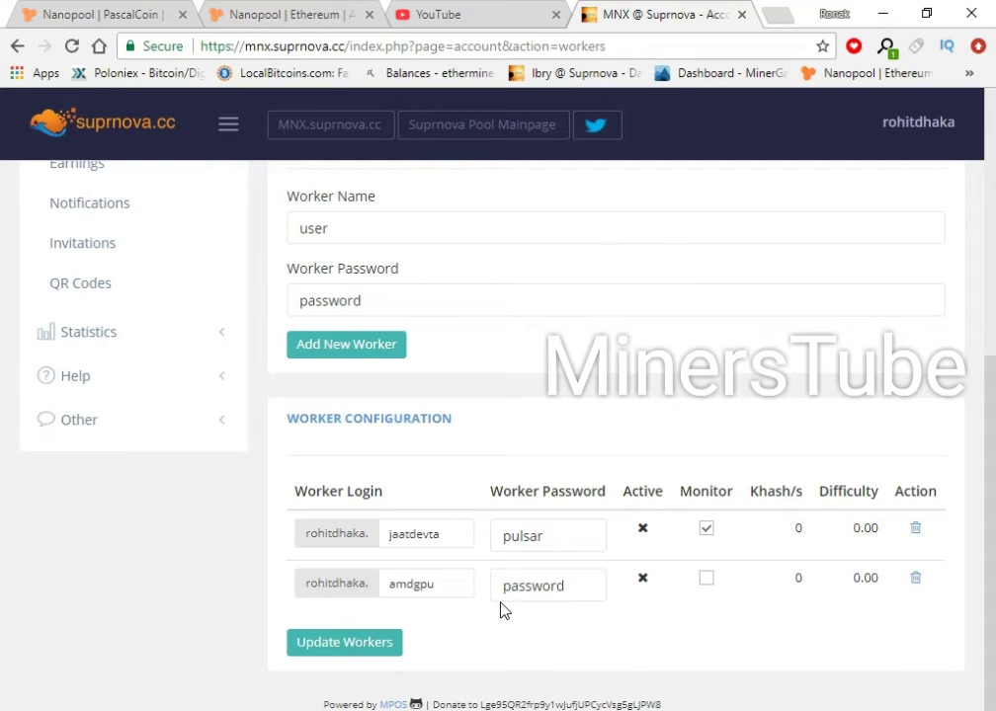
drag(389, 590, 438, 589)
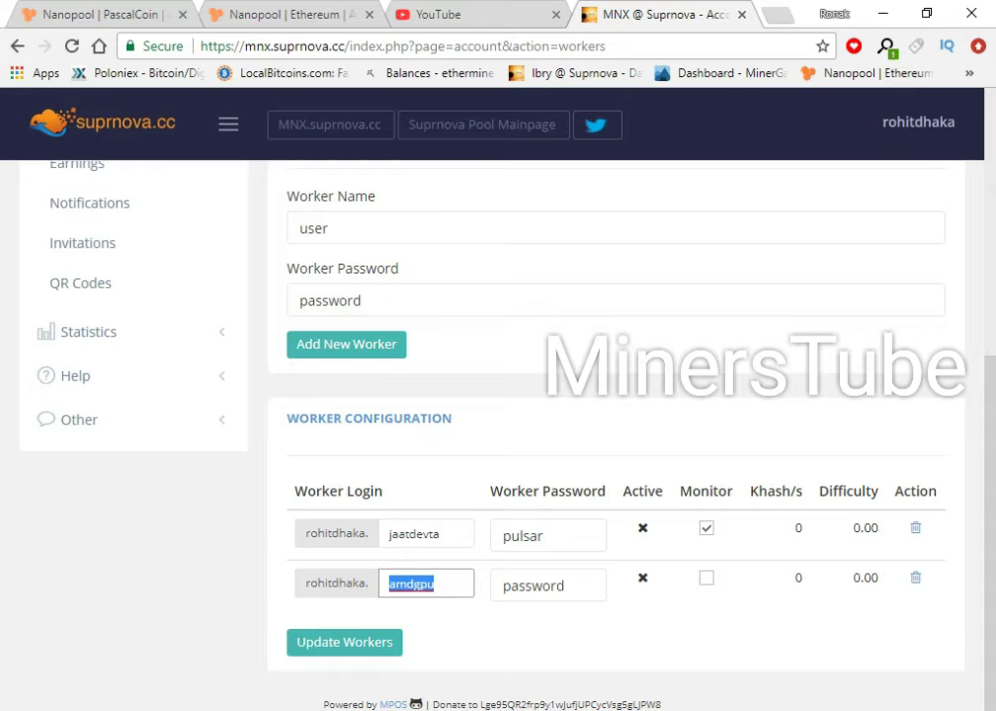
click(682, 623)
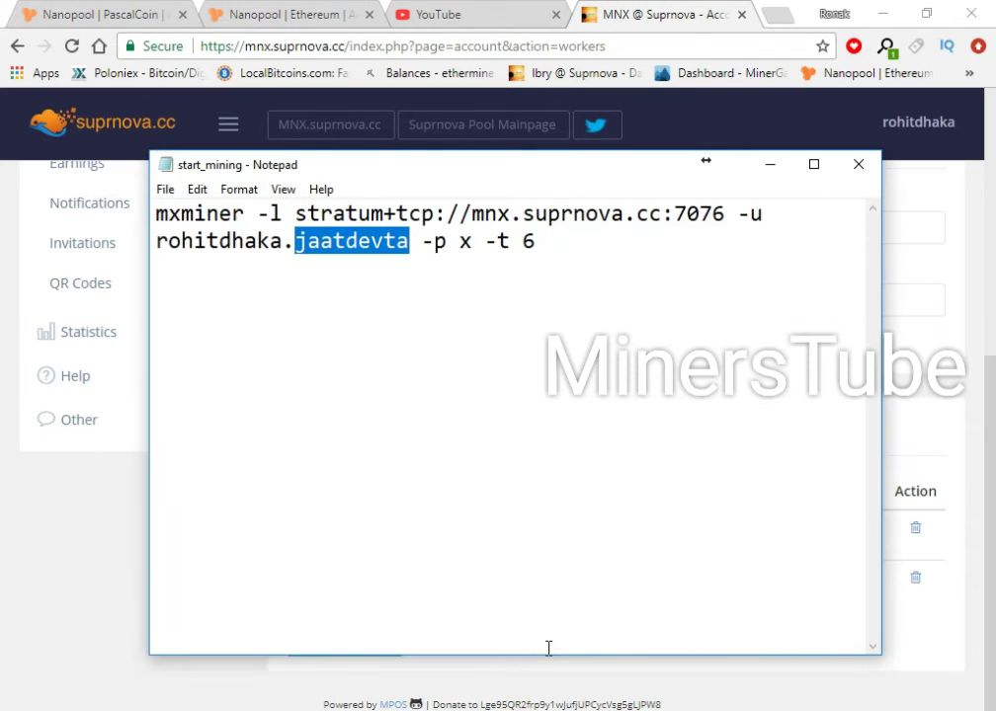
text(amd)
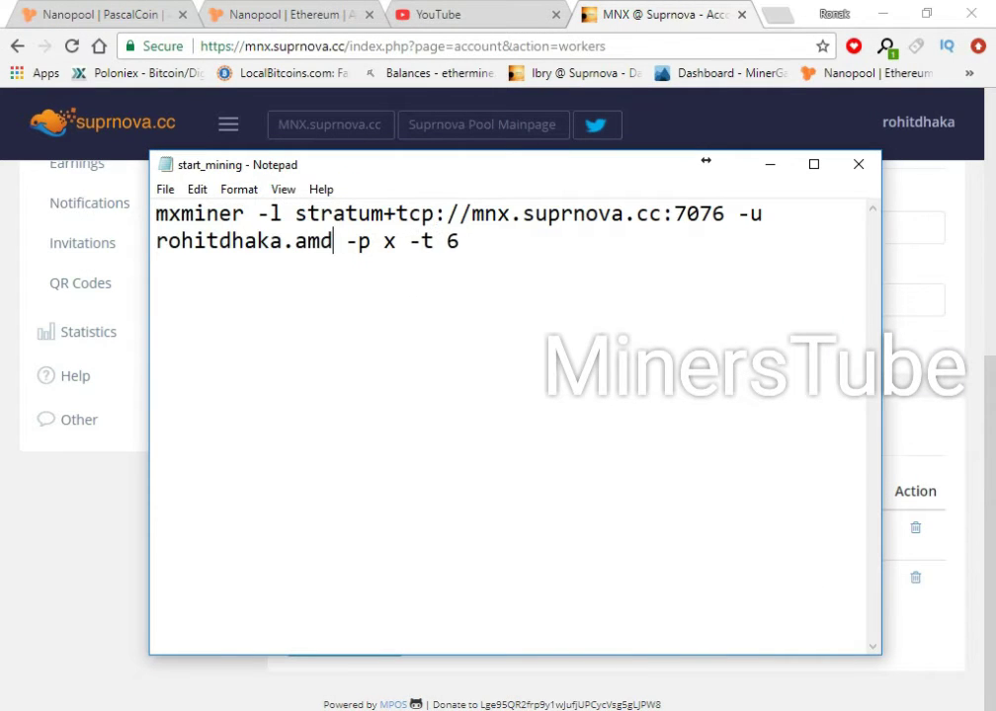
text(gp)
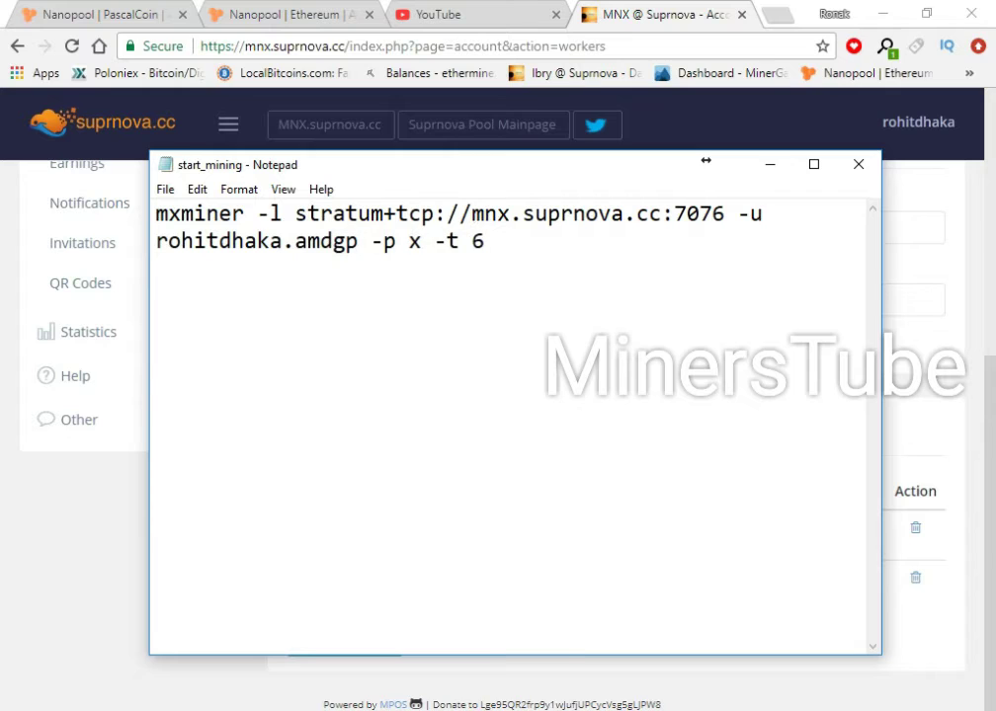
text(u)
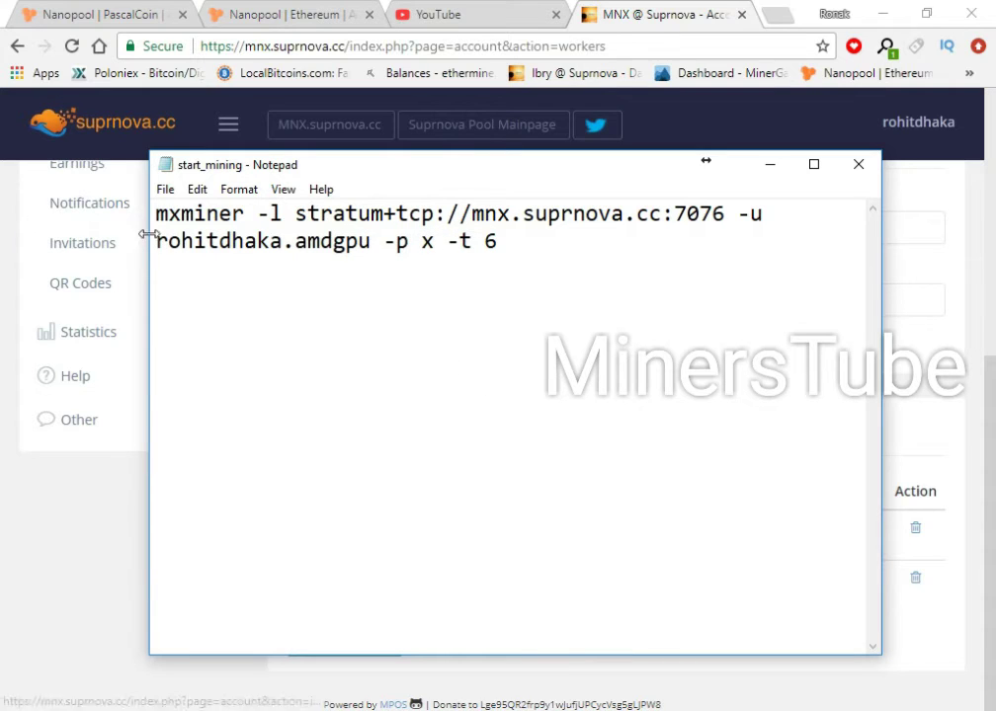
click(165, 191)
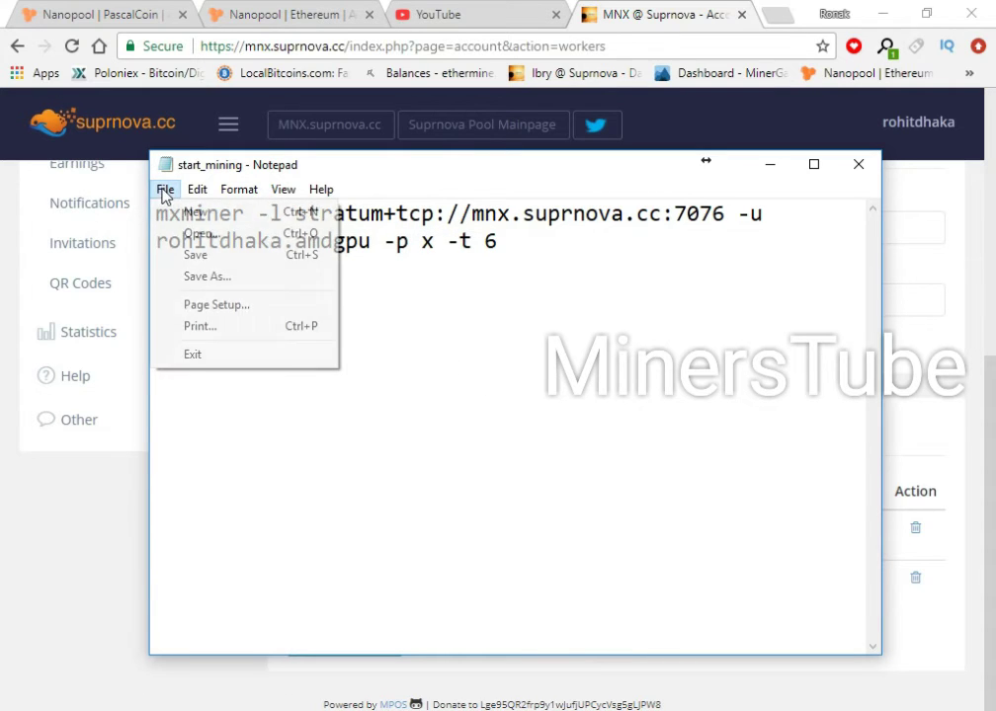
click(197, 258)
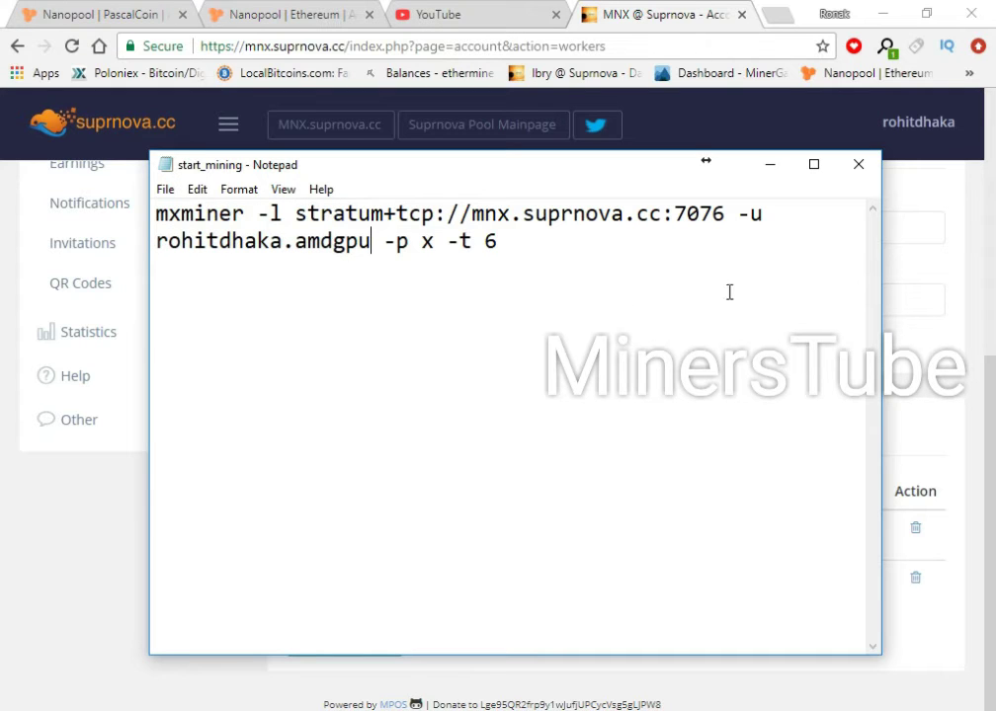
Close Notepad, minimize Chrome, and close the old Nanopool miner console.
click(858, 165)
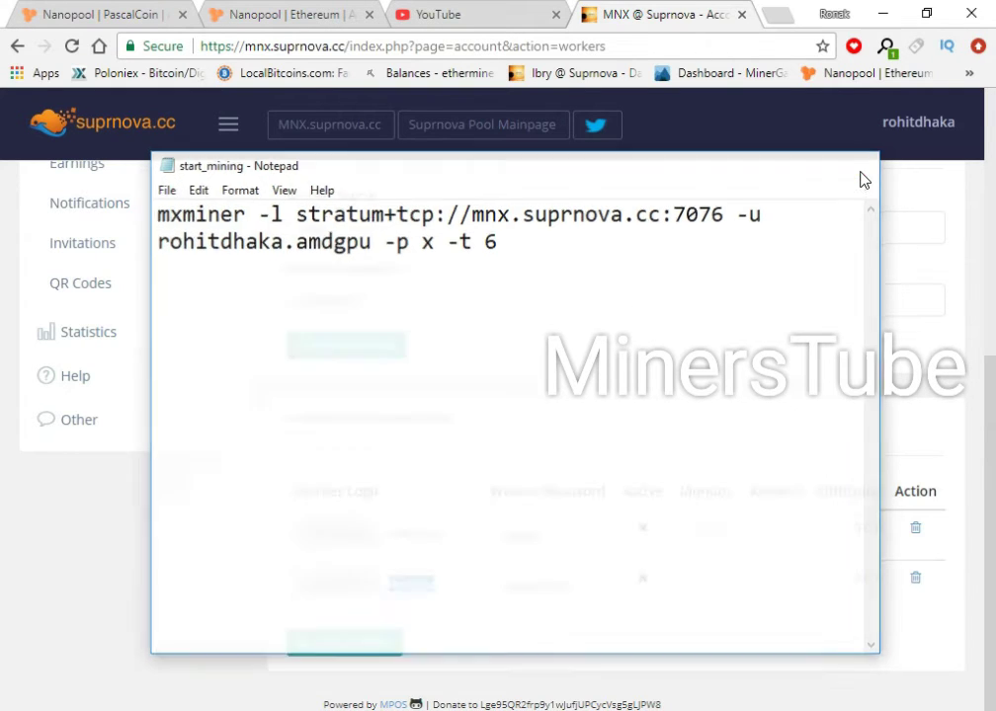
mouse_move(668, 709)
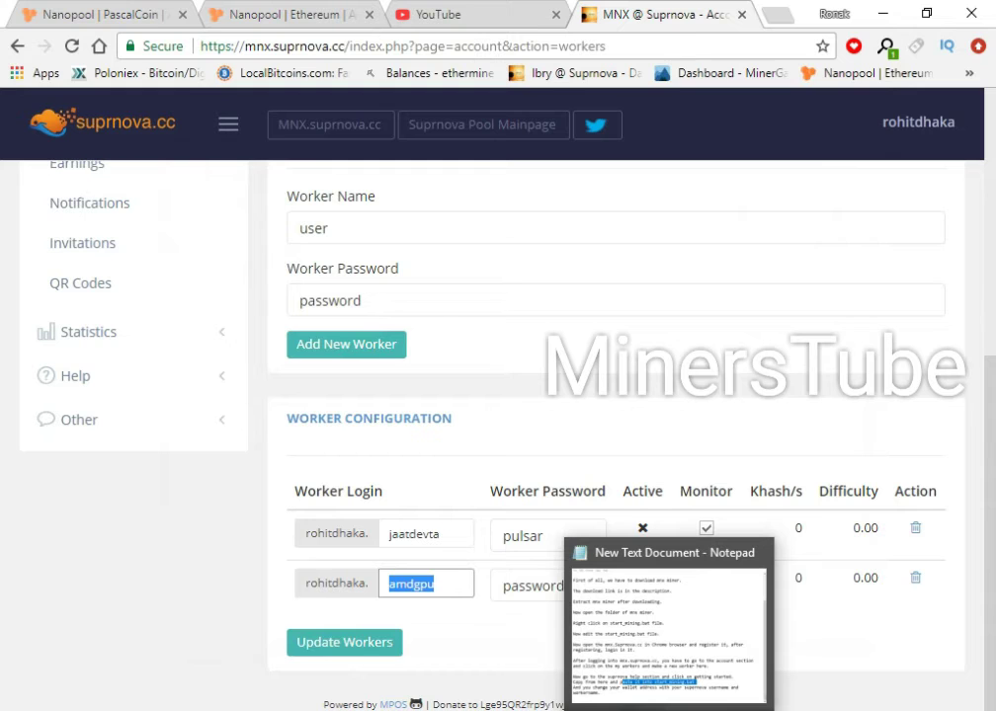
click(669, 633)
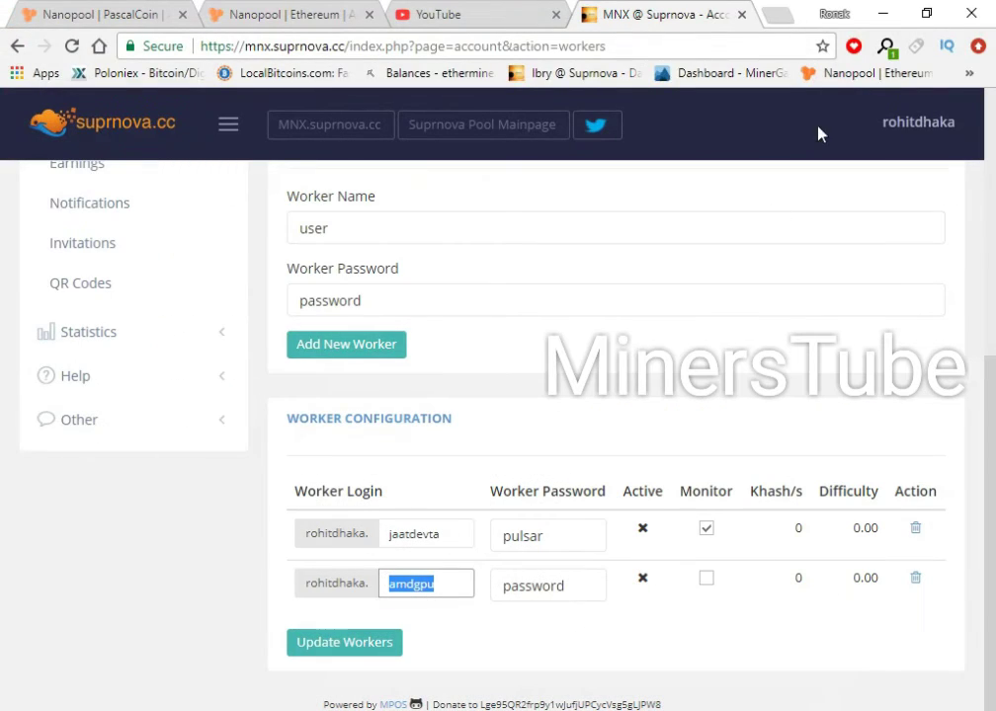
click(886, 20)
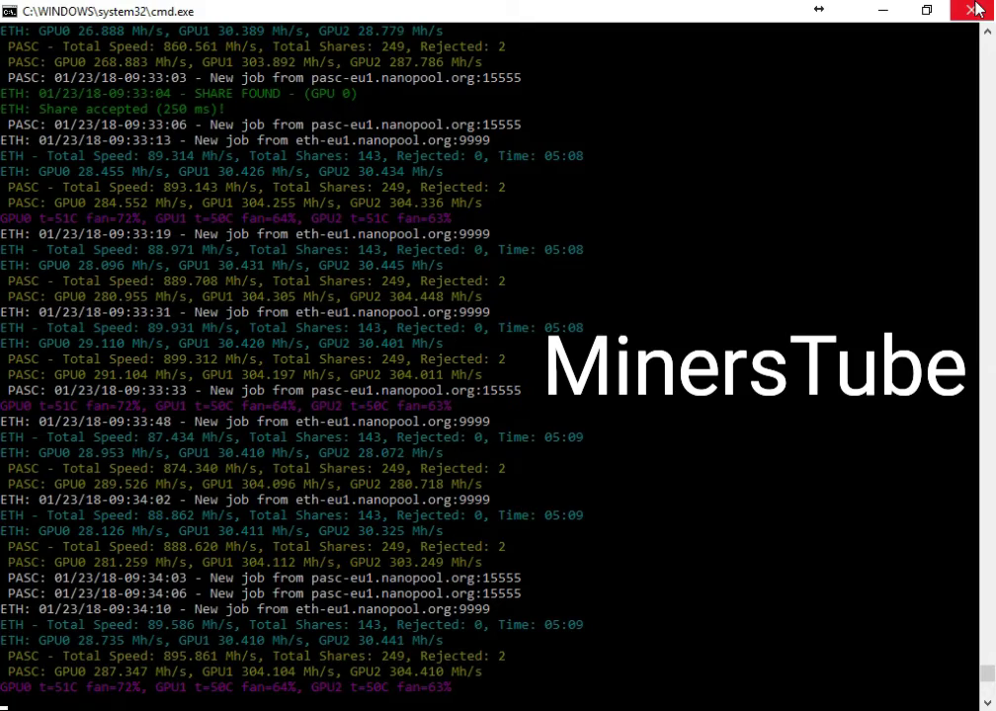
click(973, 10)
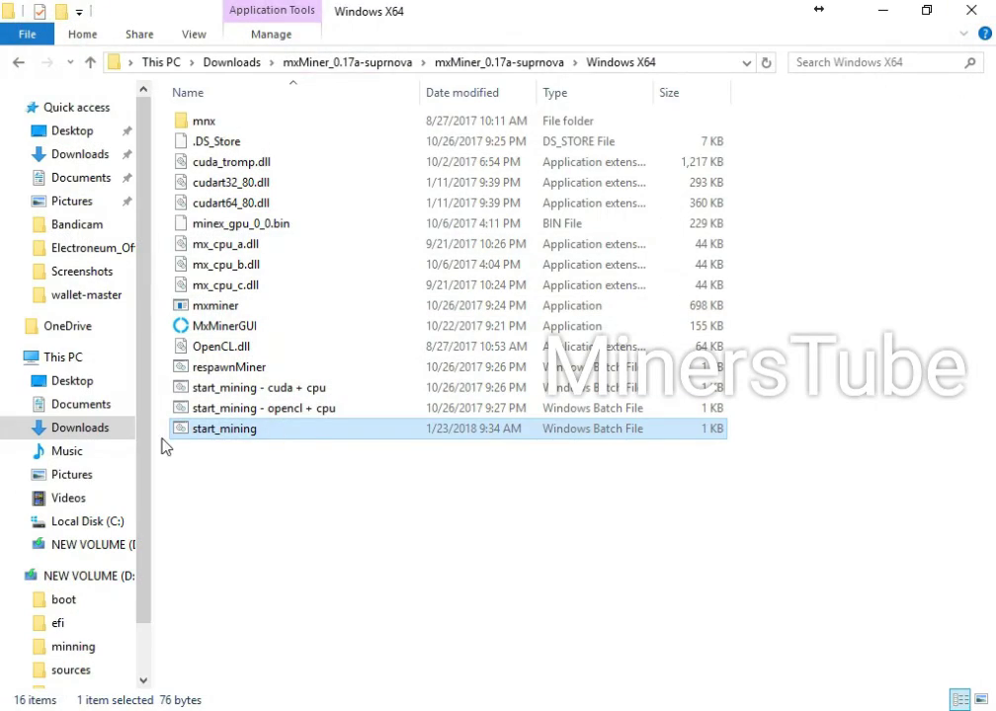
Run start_mining.bat and maximize the mxminer console as it connects and starts mining.
double_click(314, 432)
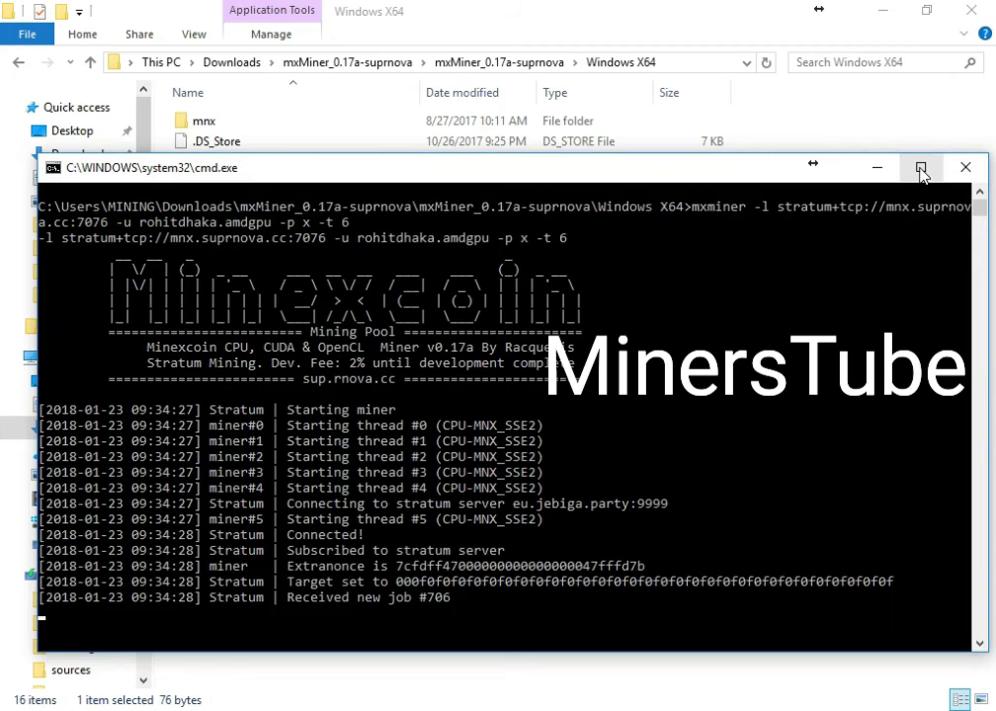
click(920, 170)
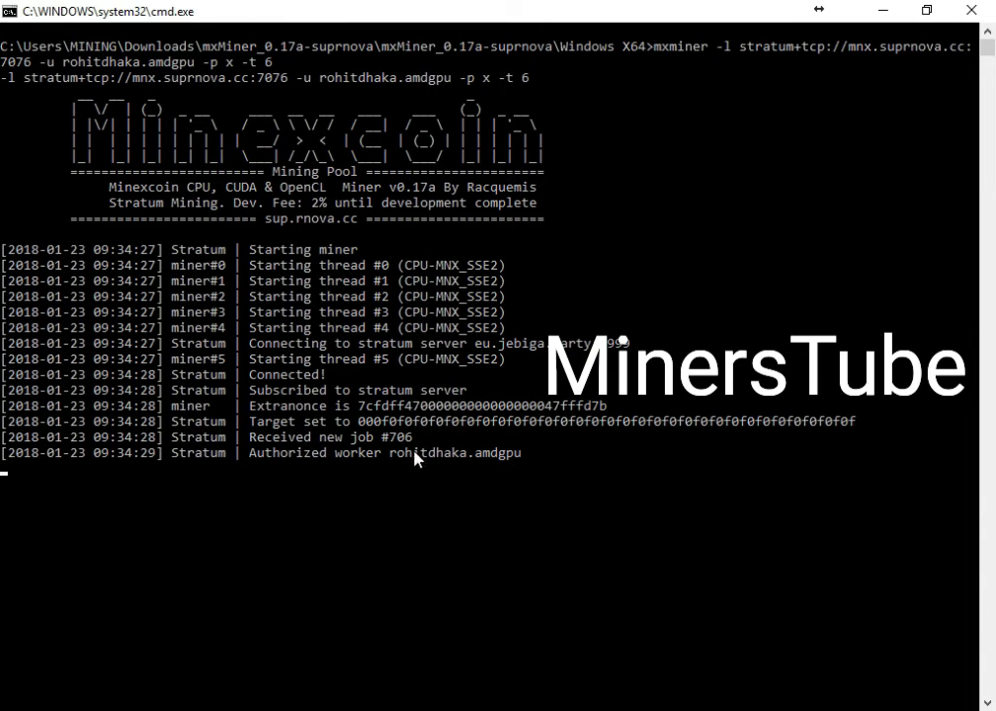
scroll(417, 491, down, 3)
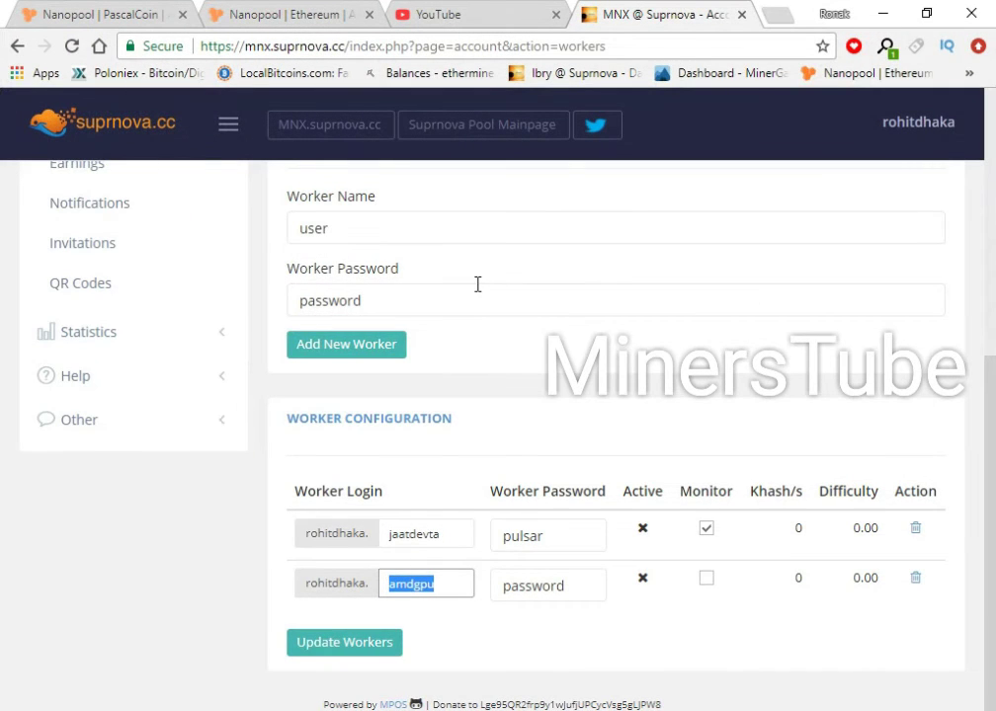
Open the Suprnova Dashboard and scroll to Account Information for hashrate and balance.
scroll(477, 282, up, 5)
scroll(338, 363, down, 2)
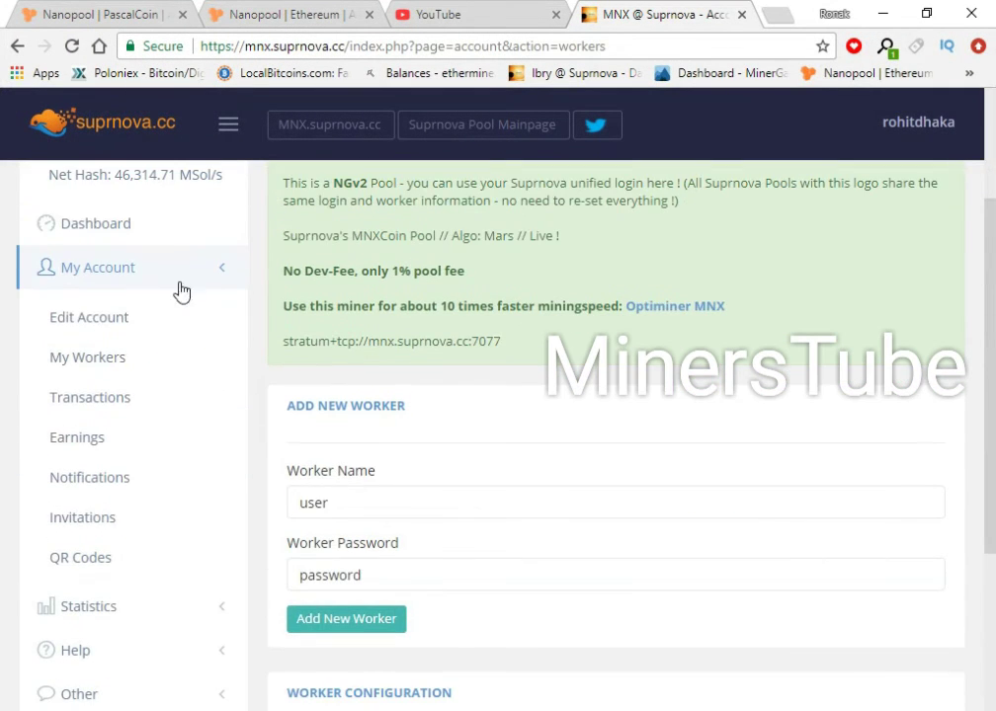
click(132, 226)
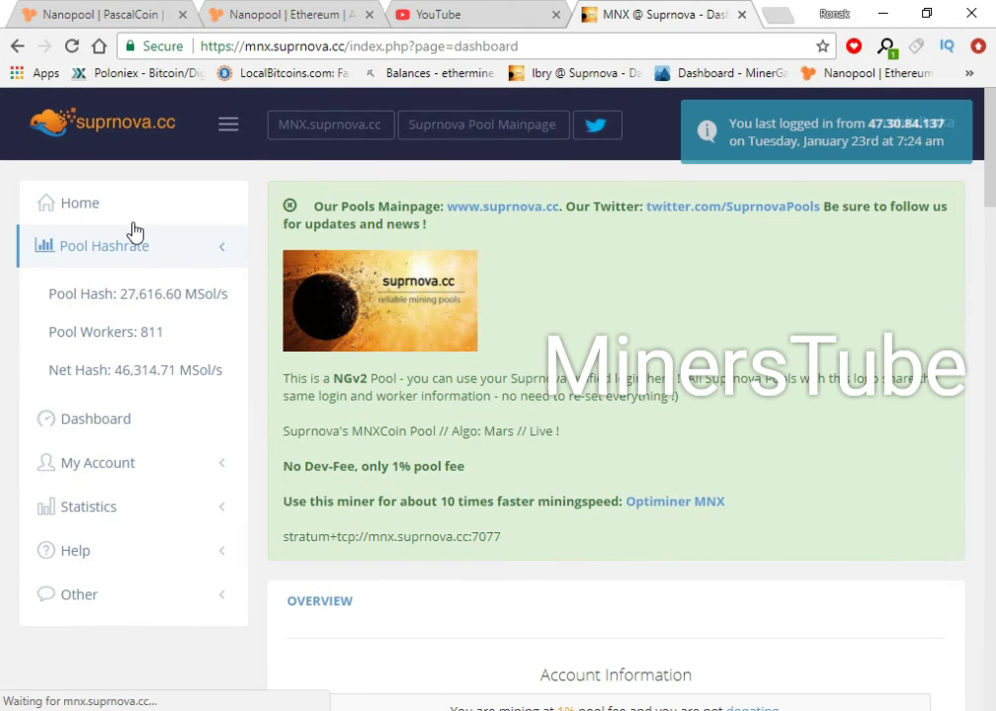
scroll(562, 307, down, 3)
scroll(557, 307, down, 2)
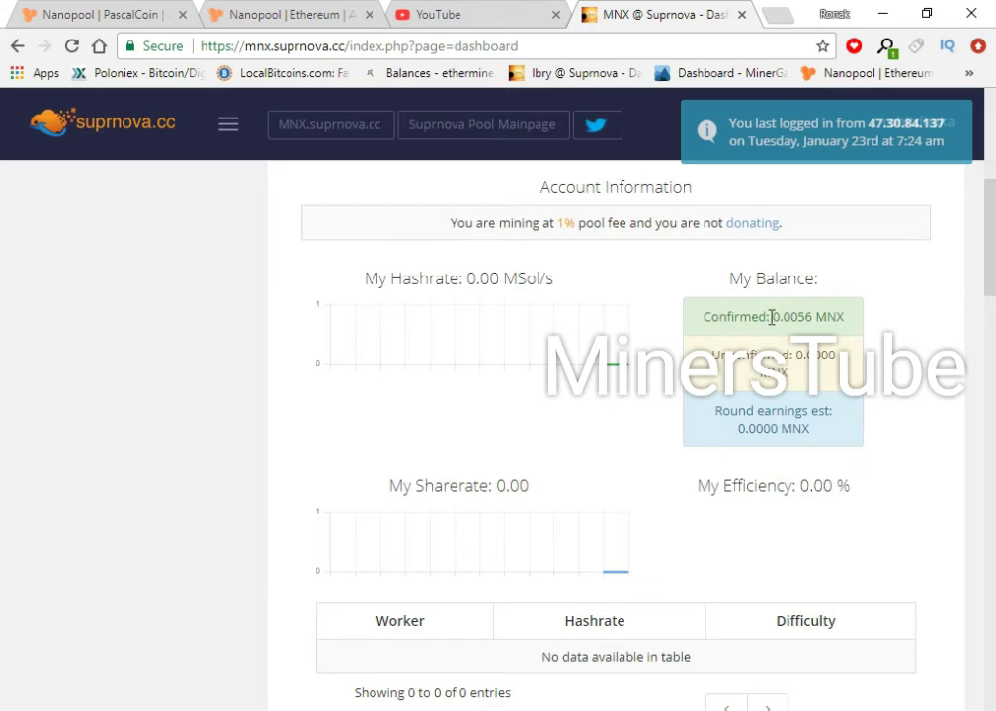
scroll(465, 489, down, 2)
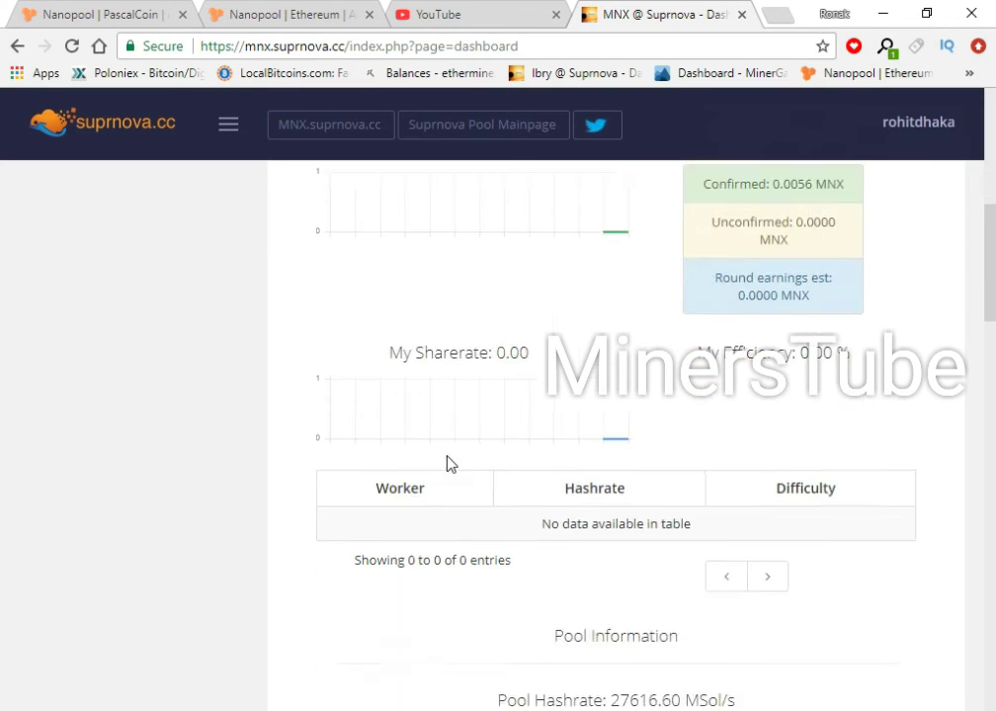
scroll(449, 464, up, 1)
scroll(447, 462, up, 2)
scroll(447, 462, down, 1)
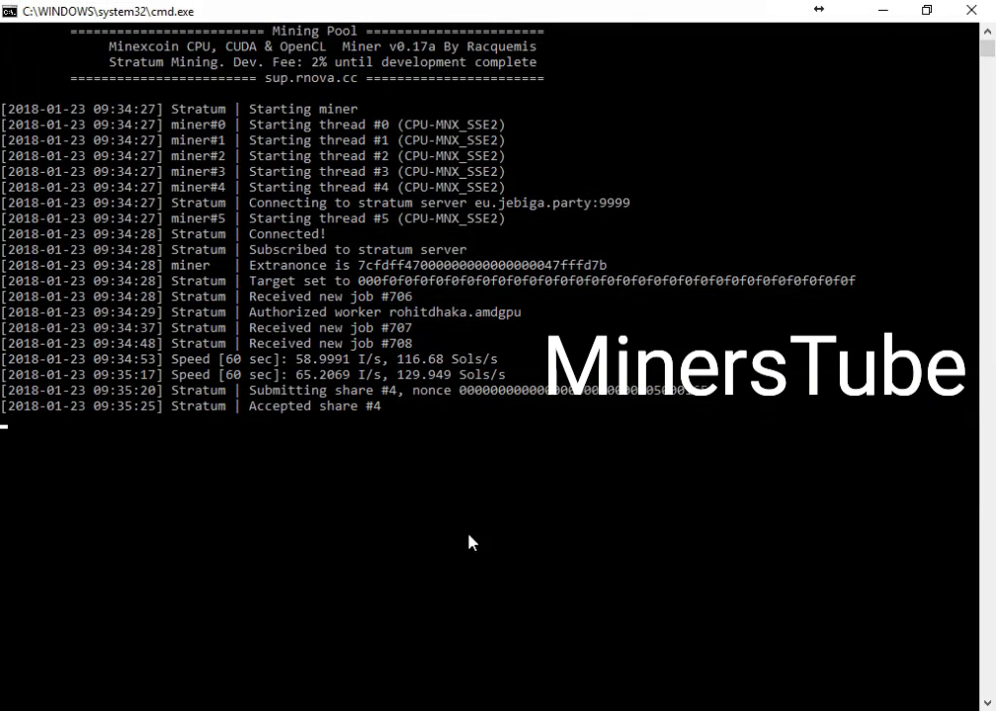
Watch the mxminer log as share #4 is accepted and share #5 is submitted.
scroll(285, 456, down, 5)
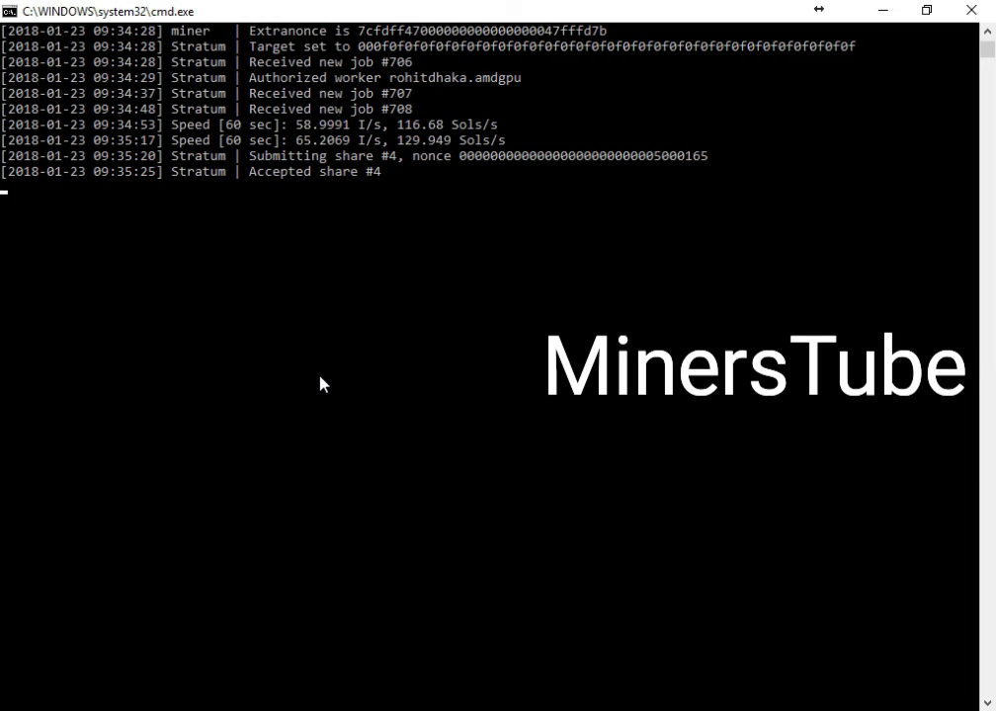
text([2018-01-23)
text( 09:35:35])
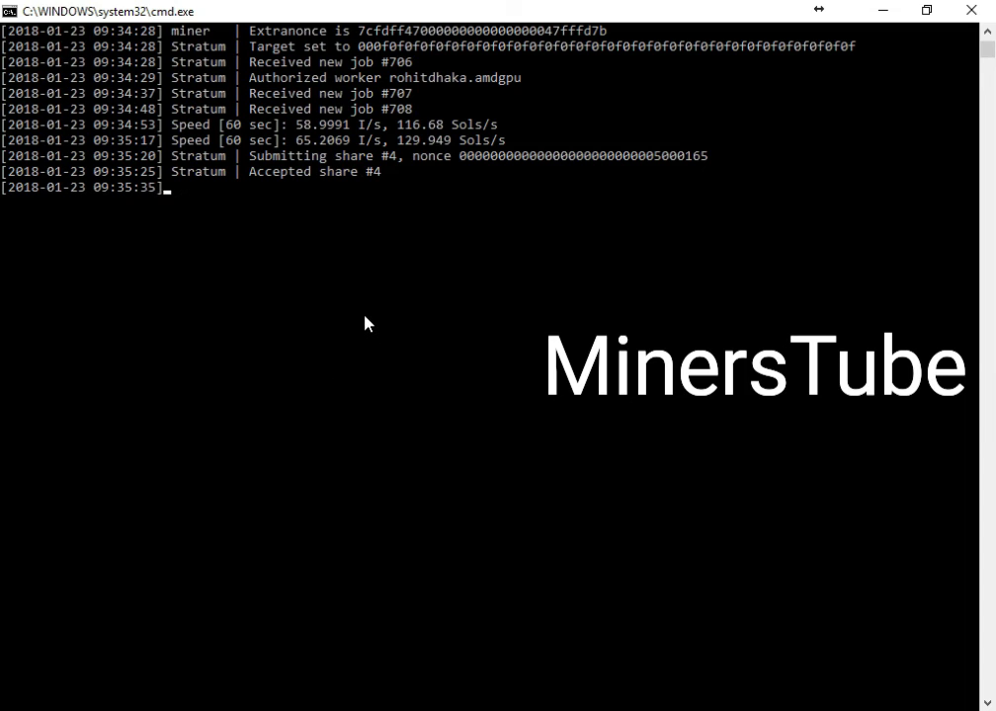
text( Stratum | Subm)
text(itting sh)
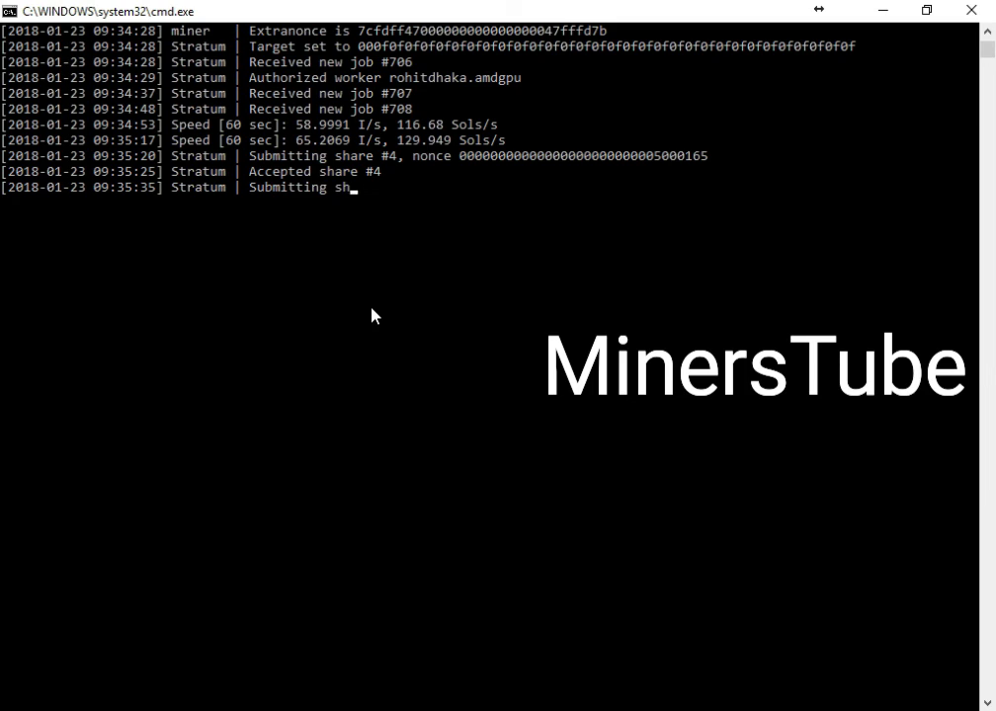
text(are #5, nonce 00)
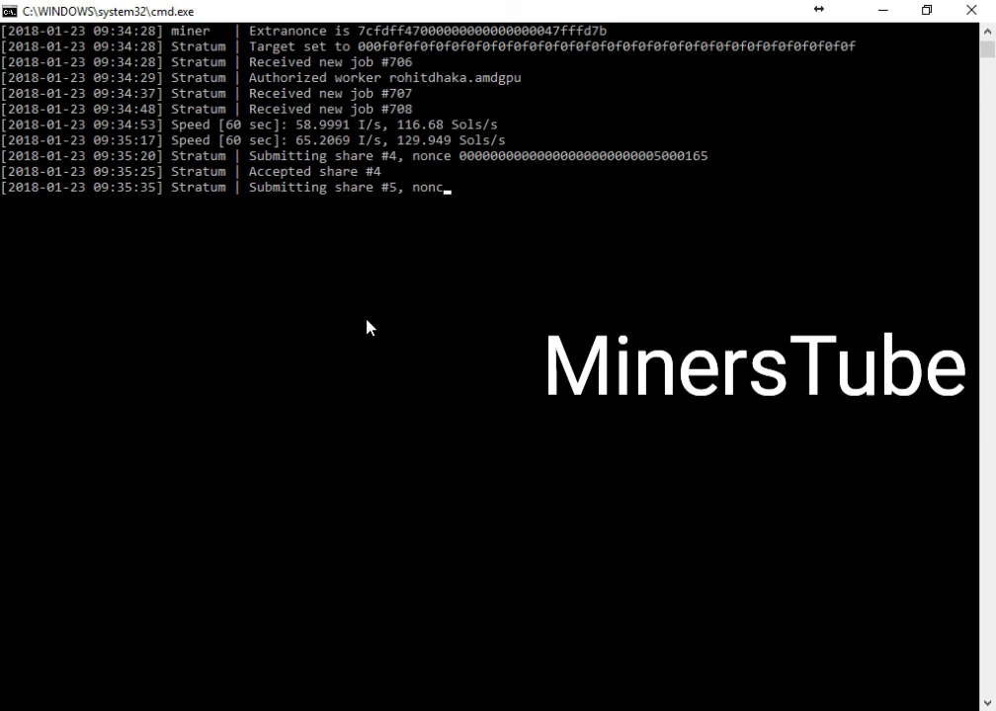